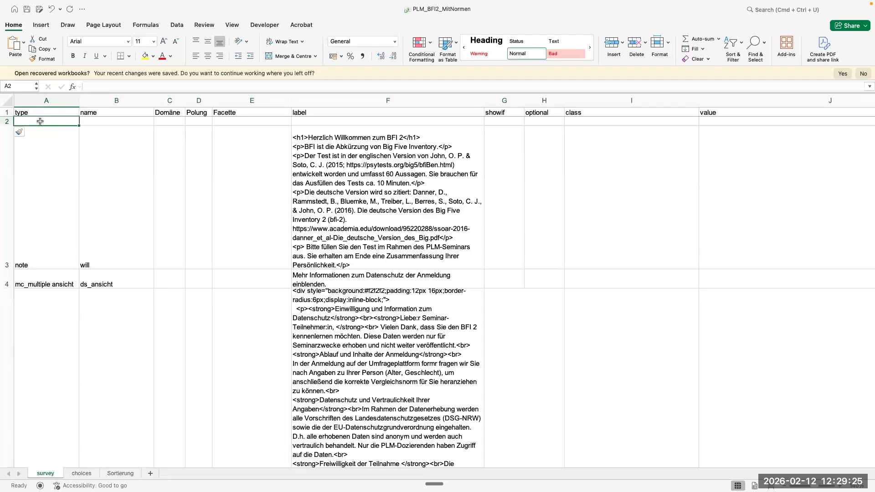
Enter calculate as the type and debug as the name in row 2 of the survey sheet
{"action": "type", "text": "calculate"}
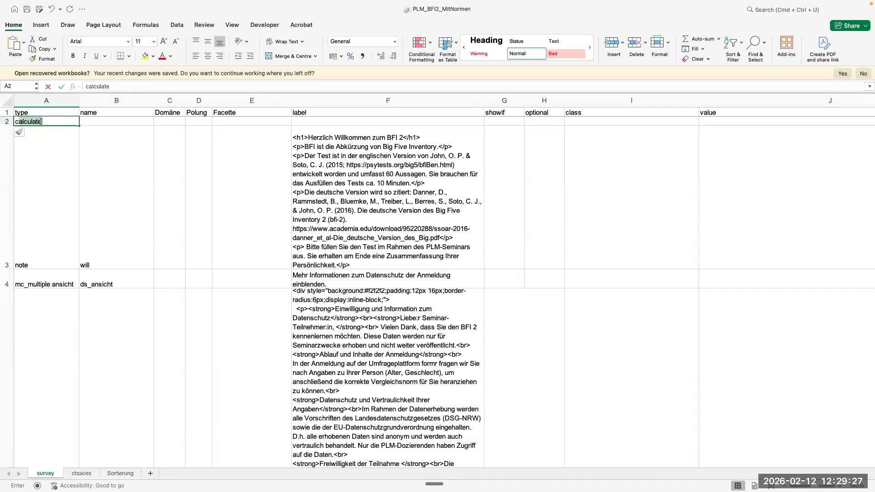
{"action": "key", "text": "Tab"}
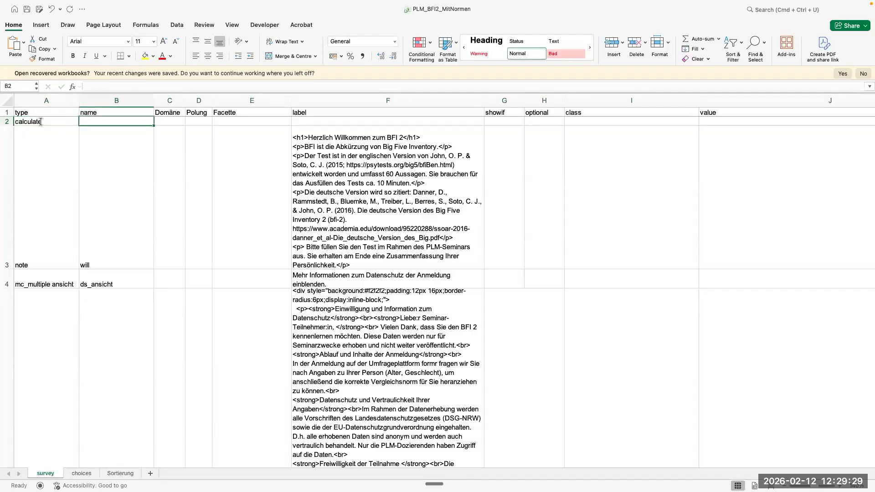
{"action": "type", "text": "debug"}
{"action": "key", "text": "Tab"}
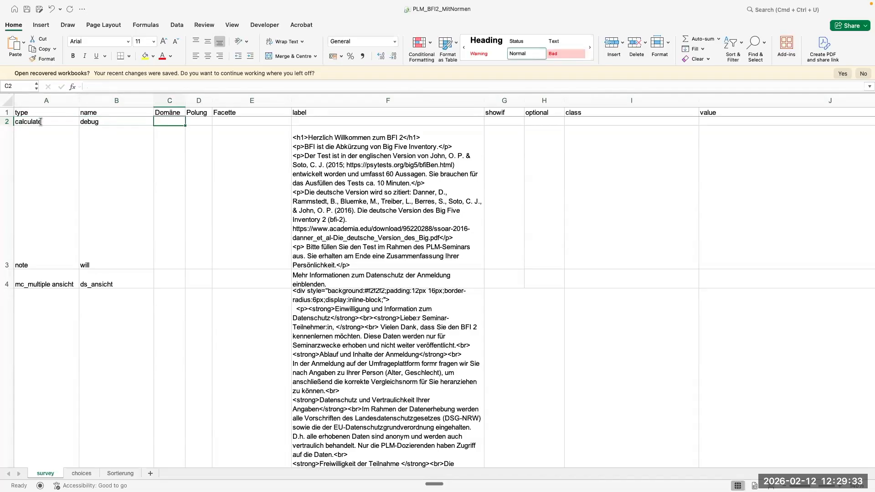
{"action": "key", "text": "Left"}
{"action": "key", "text": "Left"}
{"action": "key", "text": "Right"}
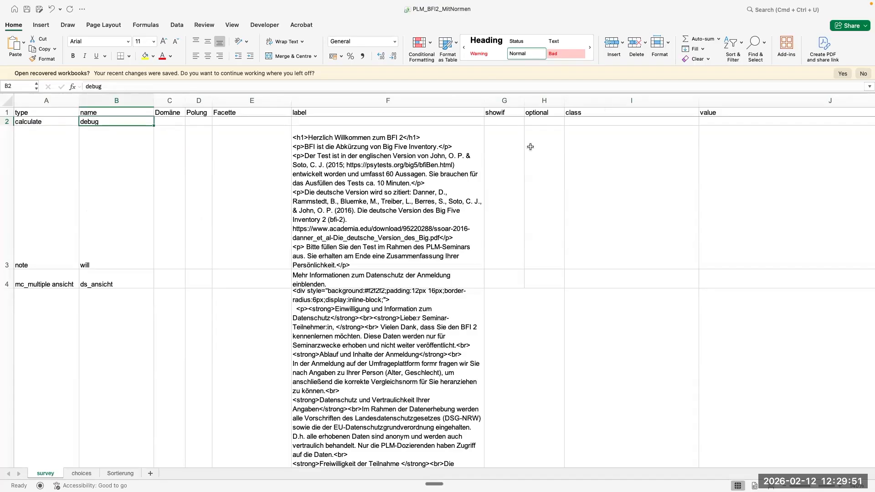
Swap the two mislabelled column headers so that C1 reads Polung and D1 reads Domäne
{"action": "left_click", "coordinate": [172, 123]}
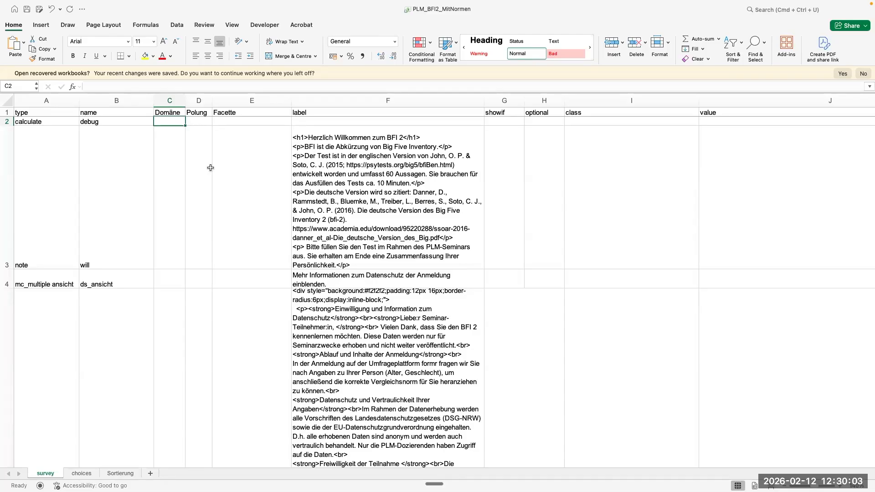
{"action": "scroll", "coordinate": [210, 168], "scroll_direction": "down", "scroll_amount": 15}
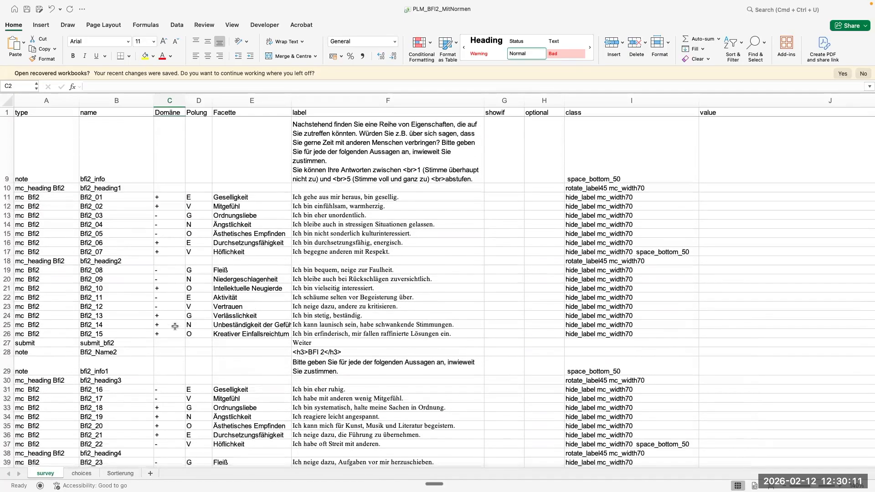
{"action": "left_click", "coordinate": [165, 113]}
{"action": "key", "text": "cmd+c"}
{"action": "left_click", "coordinate": [196, 114]}
{"action": "key", "text": "cmd+v"}
{"action": "left_click", "coordinate": [169, 113]}
{"action": "type", "text": "P"}
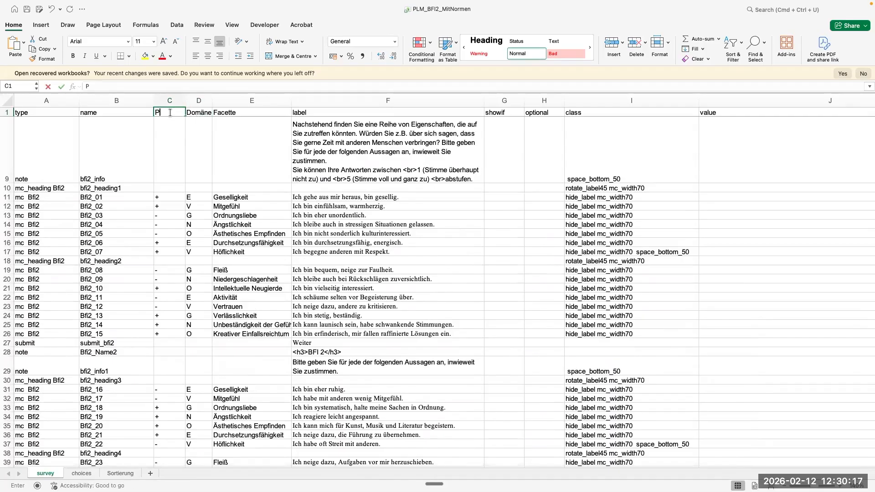
{"action": "type", "text": "olung"}
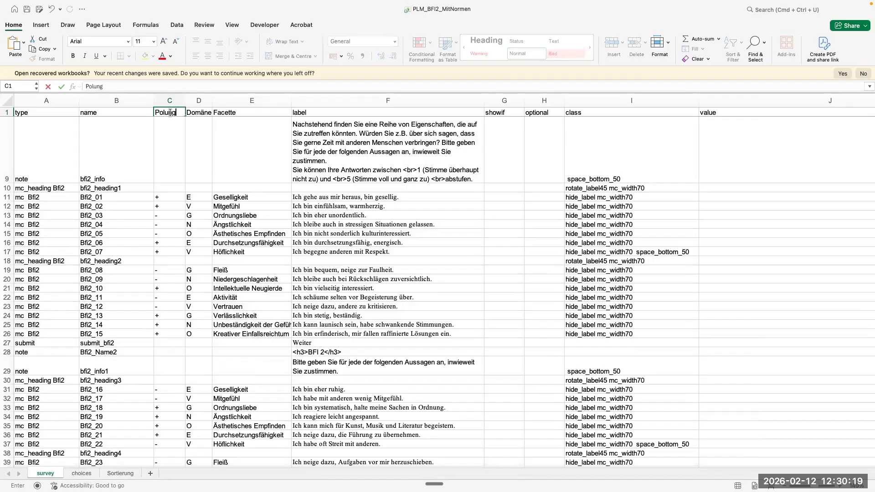
{"action": "key", "text": "Return"}
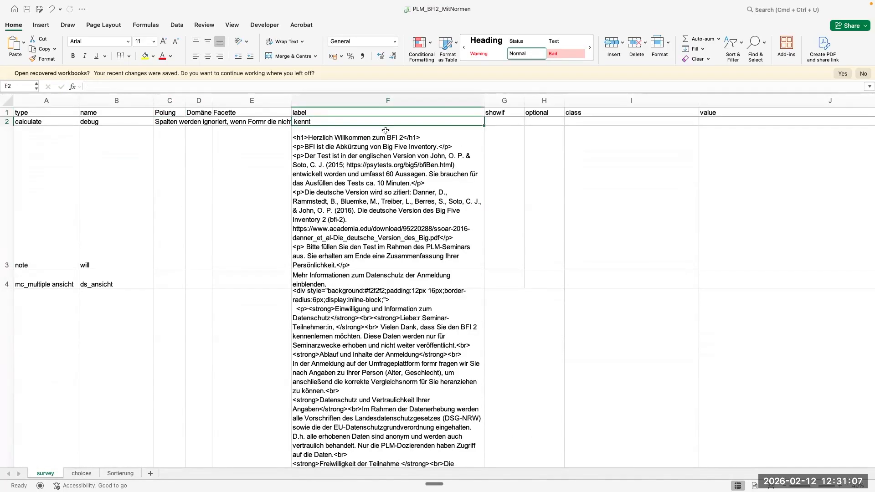
Give the debug row the label "Möchten Sie die Umfrage debuggen?" and mark it with * in the optional column
{"action": "type", "text": "Möchten"}
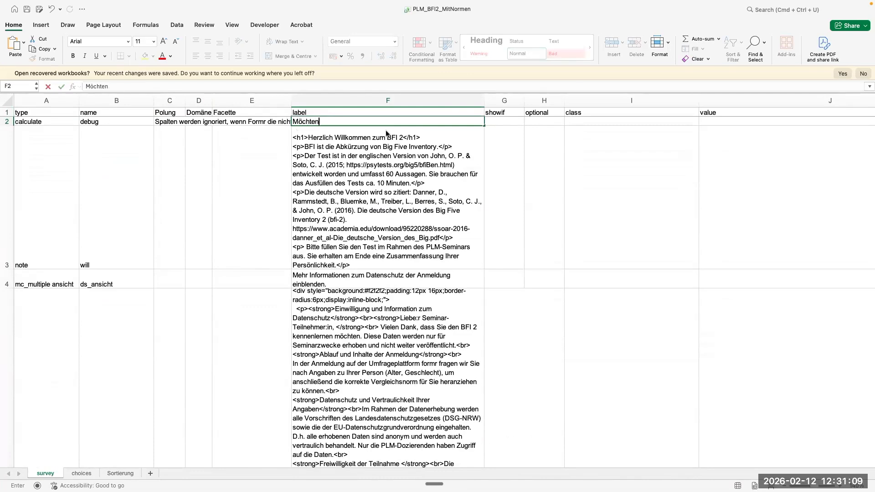
{"action": "type", "text": " Sie die Umfr"}
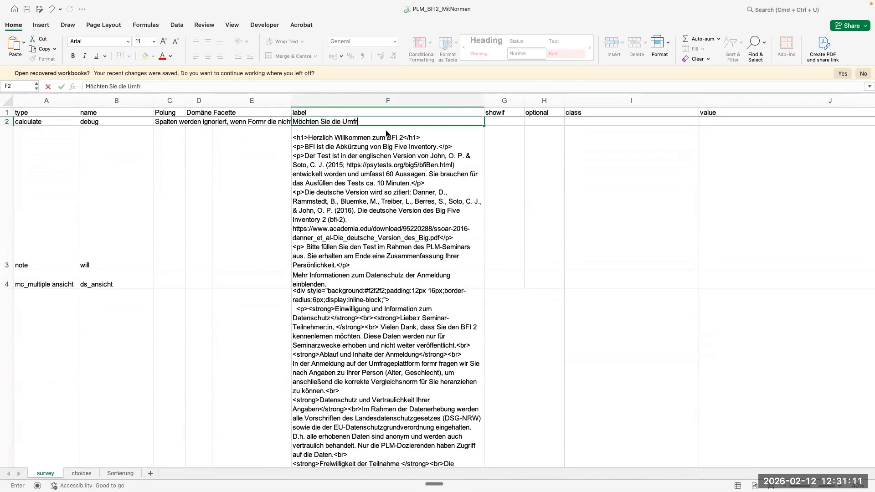
{"action": "type", "text": "age debuggen?"}
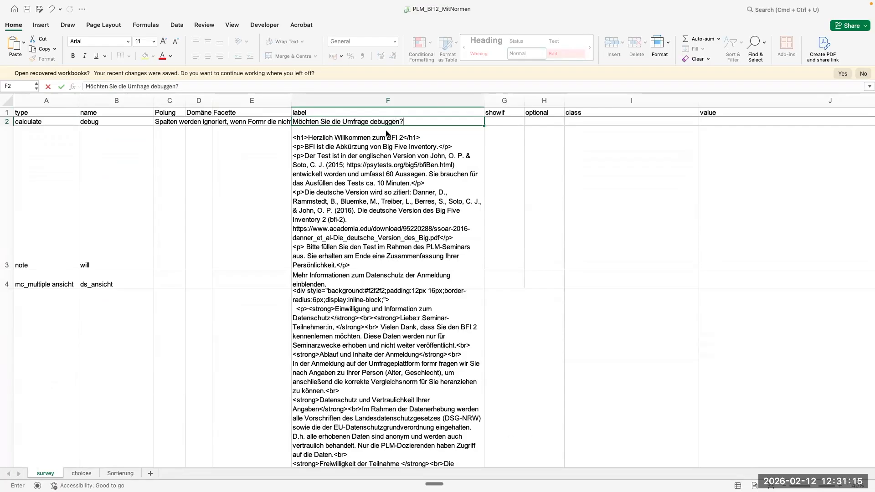
{"action": "key", "text": "Tab"}
{"action": "key", "text": "Tab"}
{"action": "type", "text": "*"}
Write the comment "# 1 = debuggen; 0 = nicht debuggen" in the value cell of the debug row
{"action": "key", "text": "Tab"}
{"action": "key", "text": "Tab"}
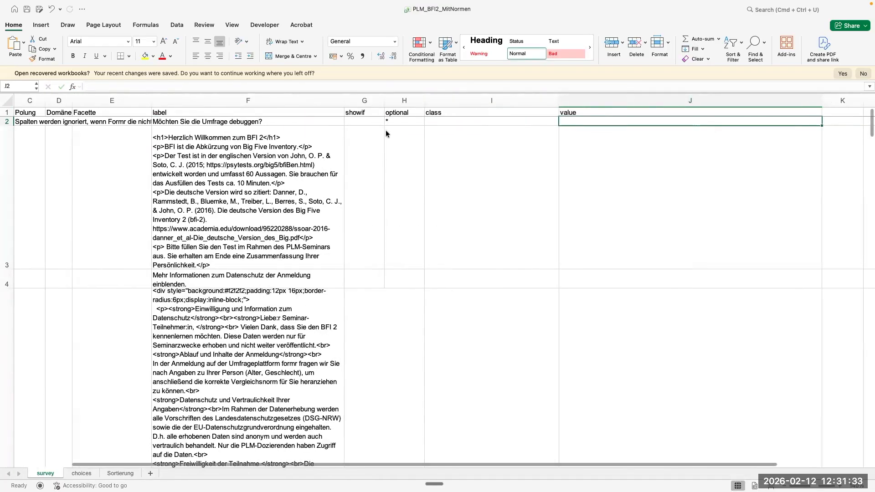
{"action": "type", "text": "1"}
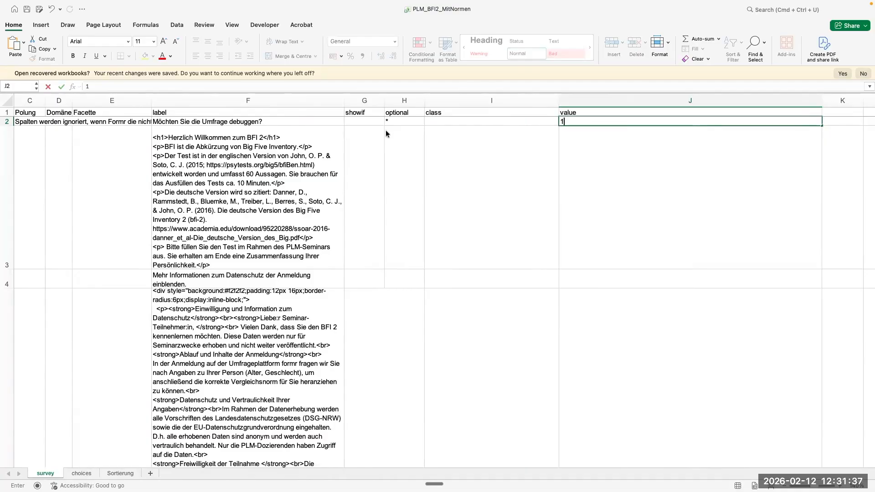
{"action": "type", "text": " = debuggen"}
{"action": "left_click", "coordinate": [662, 122]}
{"action": "type", "text": "; 0 = nix"}
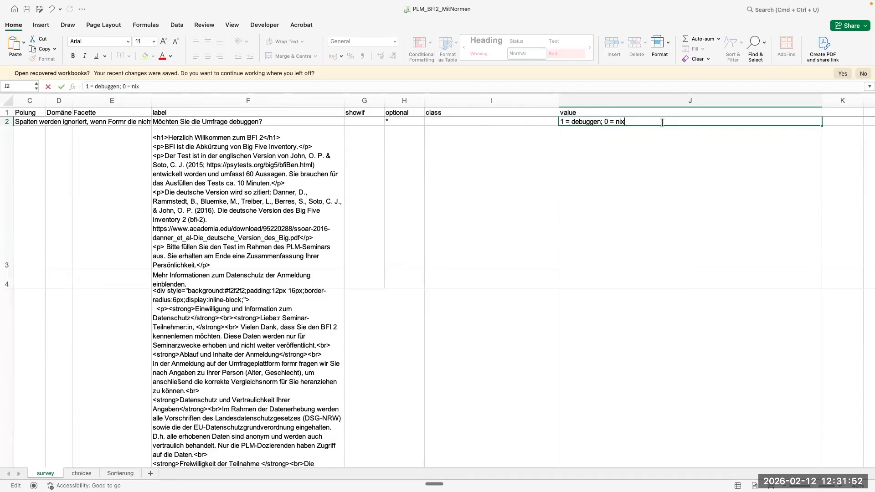
{"action": "key", "text": "BackSpace"}
{"action": "type", "text": "cht debuggen"}
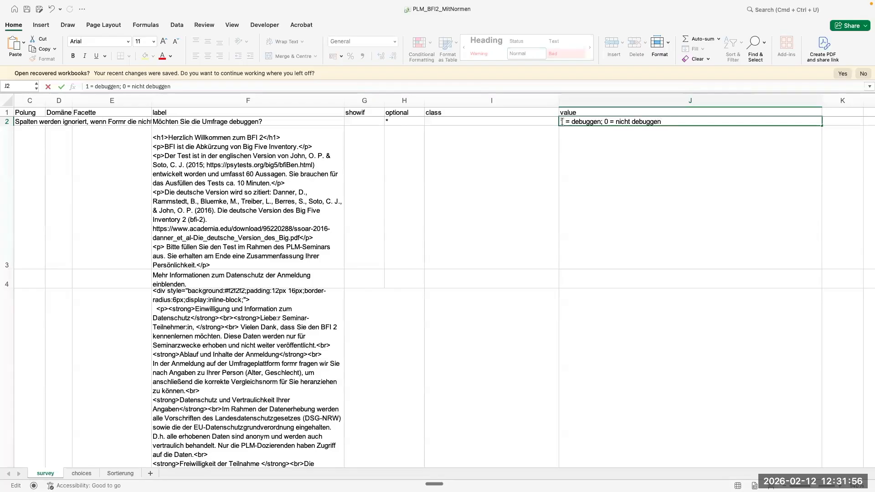
{"action": "left_click", "coordinate": [561, 121]}
{"action": "type", "text": "#"}
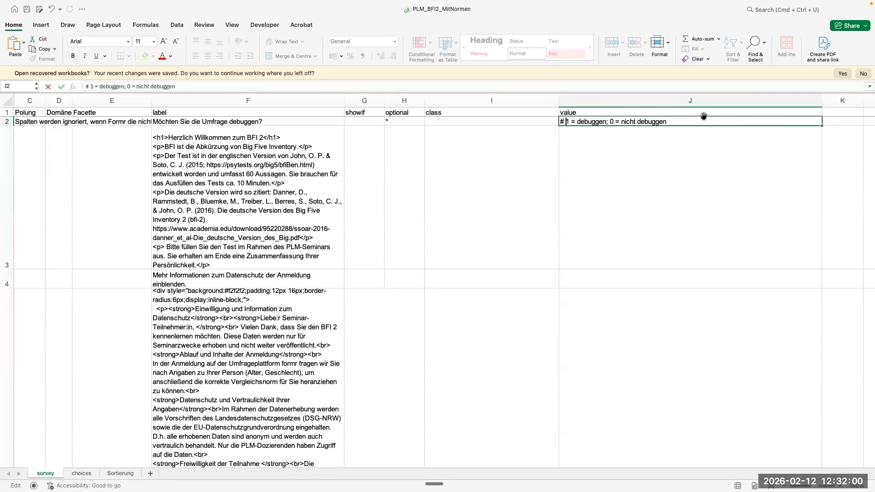
Add a second line containing 1 below the comment in the debug row's value cell
{"action": "left_click", "coordinate": [673, 122]}
{"action": "key", "text": "alt+Return"}
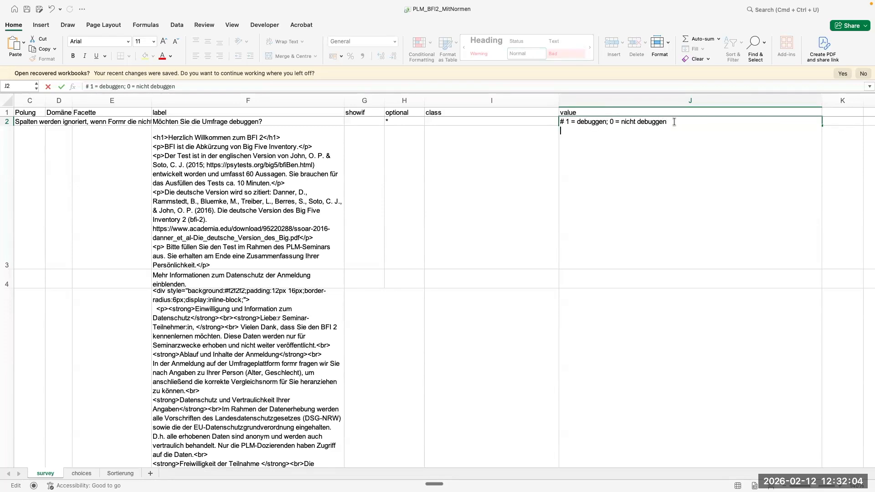
{"action": "type", "text": "1"}
{"action": "key", "text": "Return"}
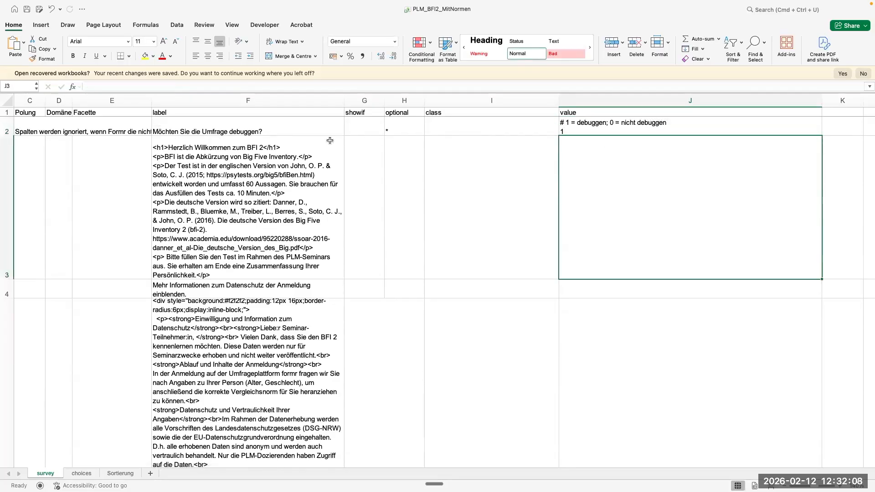
Examine the entries of the debug row and the survey rows directly below it
{"action": "left_click", "coordinate": [283, 131]}
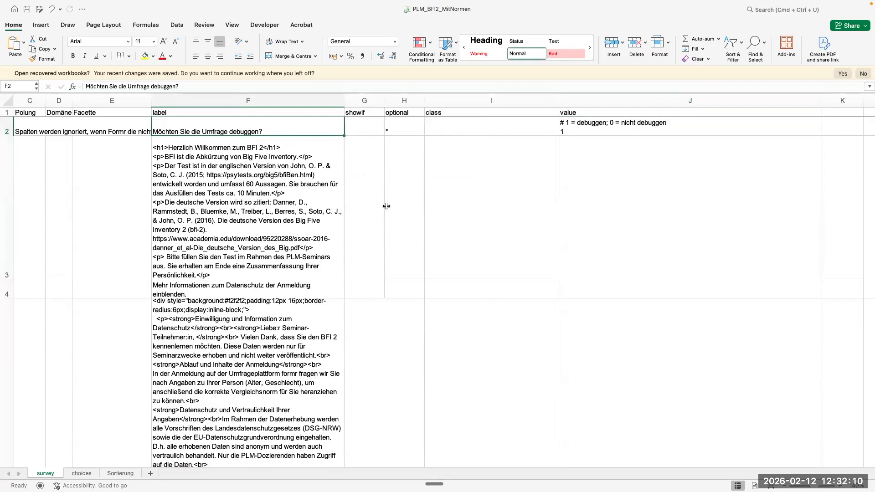
{"action": "scroll", "coordinate": [379, 177], "scroll_direction": "left", "scroll_amount": 5}
{"action": "scroll", "coordinate": [386, 206], "scroll_direction": "up", "scroll_amount": 1}
{"action": "scroll", "coordinate": [386, 206], "scroll_direction": "left", "scroll_amount": 1}
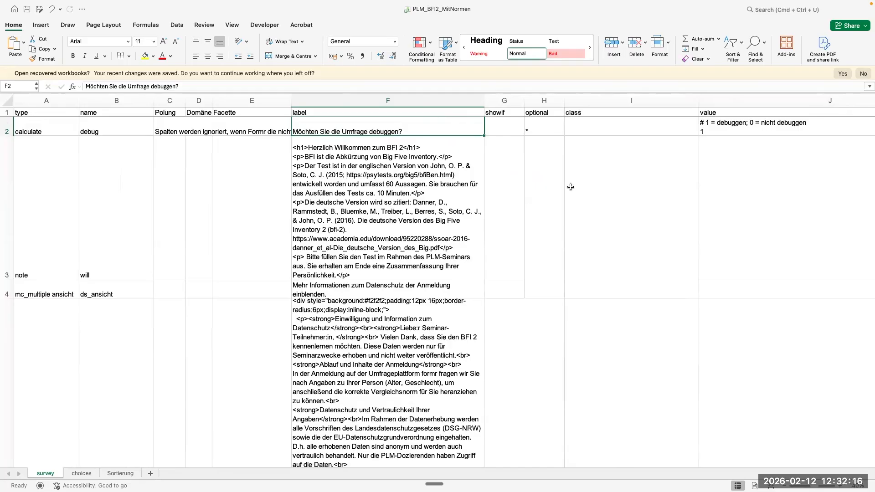
{"action": "scroll", "coordinate": [546, 204], "scroll_direction": "right", "scroll_amount": 2}
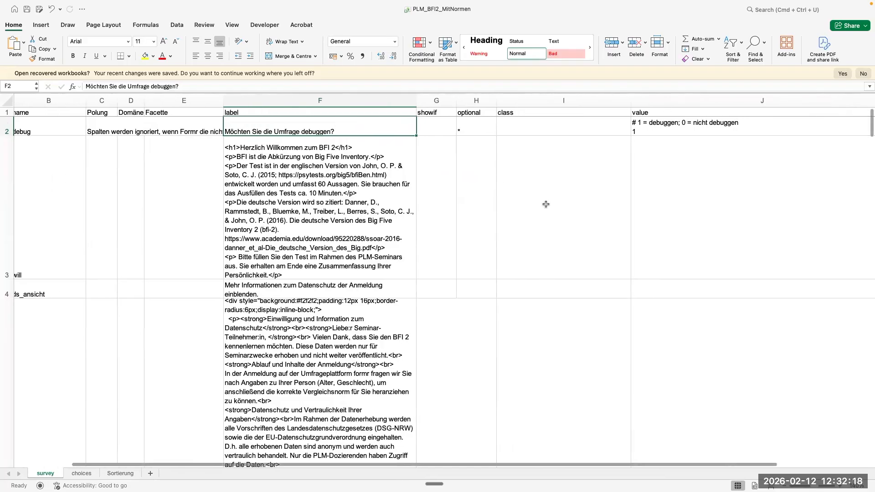
{"action": "scroll", "coordinate": [545, 204], "scroll_direction": "down", "scroll_amount": 1}
{"action": "scroll", "coordinate": [545, 204], "scroll_direction": "left", "scroll_amount": 2}
{"action": "scroll", "coordinate": [545, 204], "scroll_direction": "down", "scroll_amount": 2}
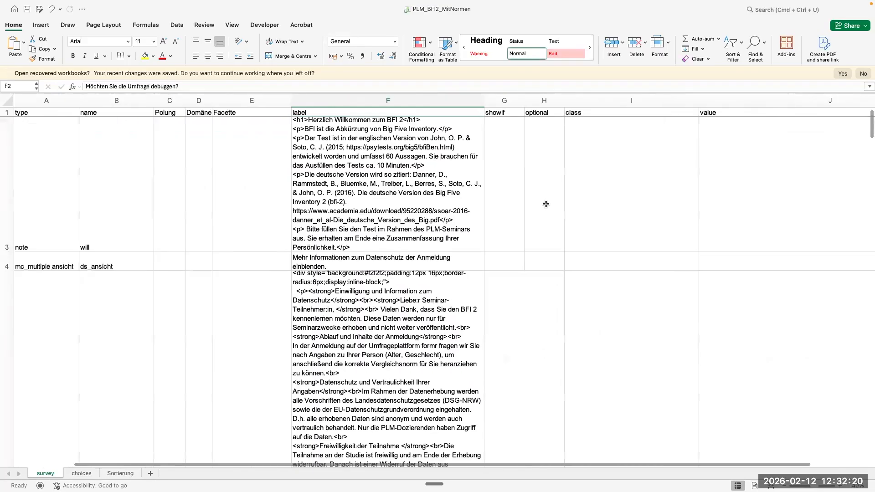
{"action": "scroll", "coordinate": [546, 204], "scroll_direction": "up", "scroll_amount": 3}
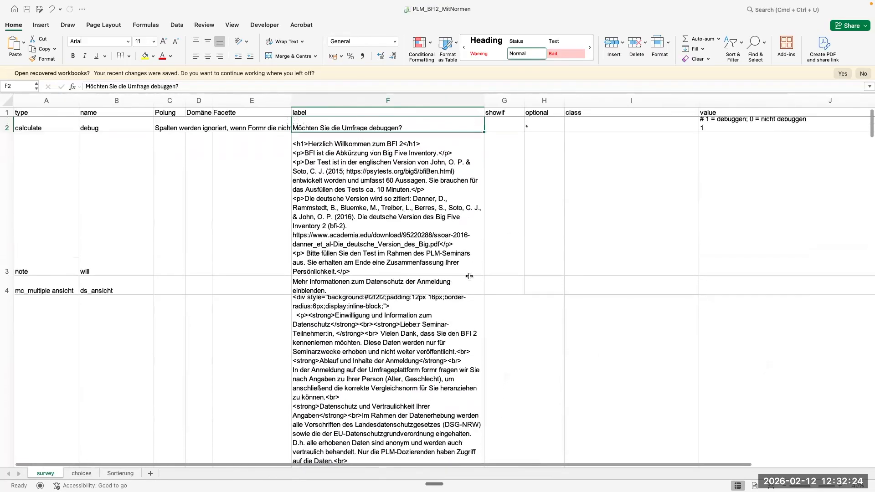
Reduce the heights of rows 3 and 5, which hold the long welcome and data protection texts
{"action": "left_click_drag", "start_coordinate": [9, 276], "coordinate": [6, 173]}
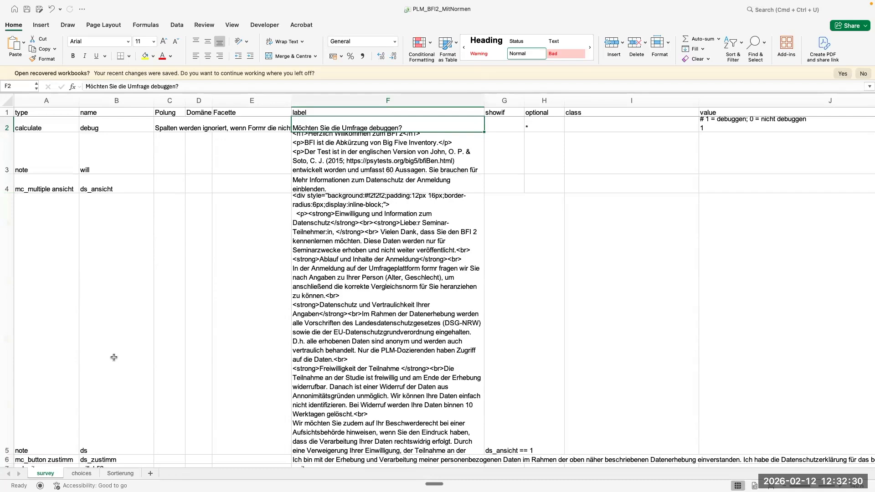
{"action": "scroll", "coordinate": [114, 357], "scroll_direction": "down", "scroll_amount": 3}
{"action": "left_click_drag", "start_coordinate": [9, 400], "coordinate": [5, 172]}
{"action": "scroll", "coordinate": [498, 437], "scroll_direction": "up", "scroll_amount": 3}
{"action": "scroll", "coordinate": [499, 437], "scroll_direction": "right", "scroll_amount": 3}
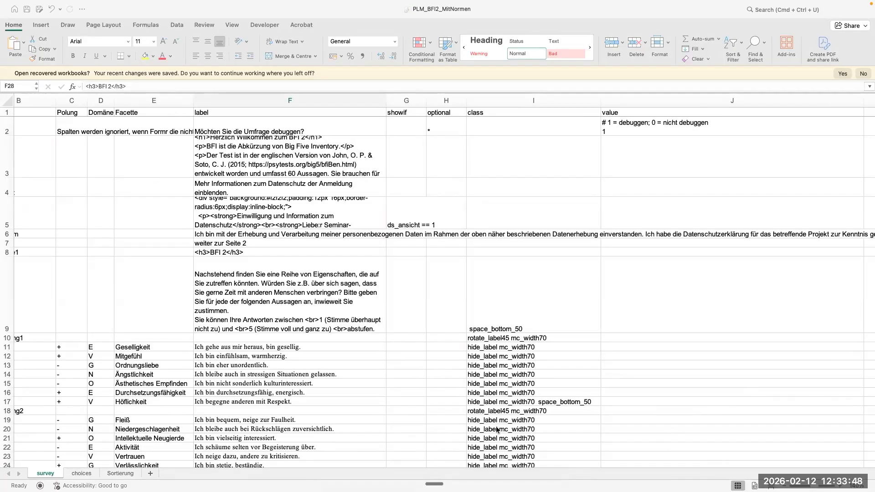
Enter the condition debug == 0 in the showif cell of the welcome note in row 3
{"action": "left_click", "coordinate": [638, 173]}
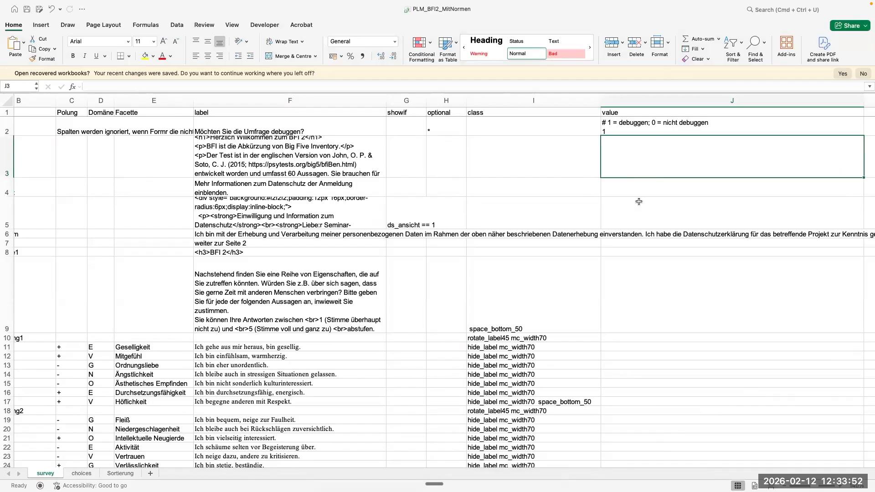
{"action": "left_click", "coordinate": [414, 165]}
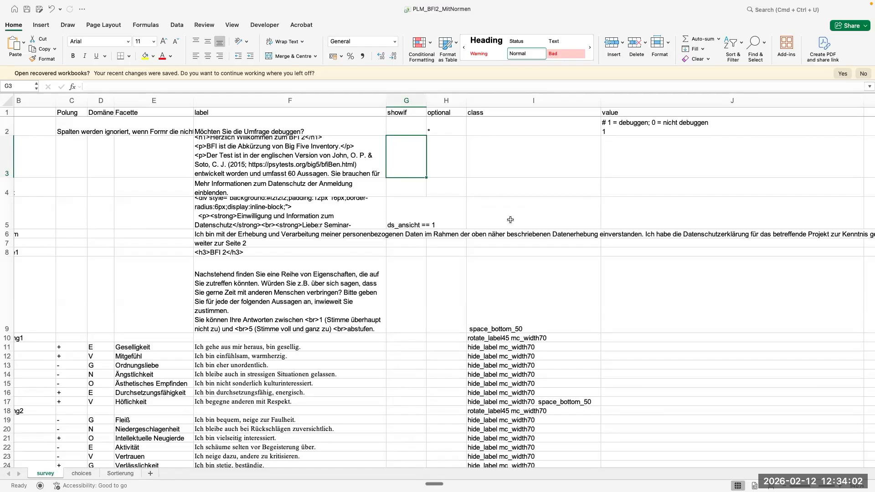
{"action": "type", "text": "de"}
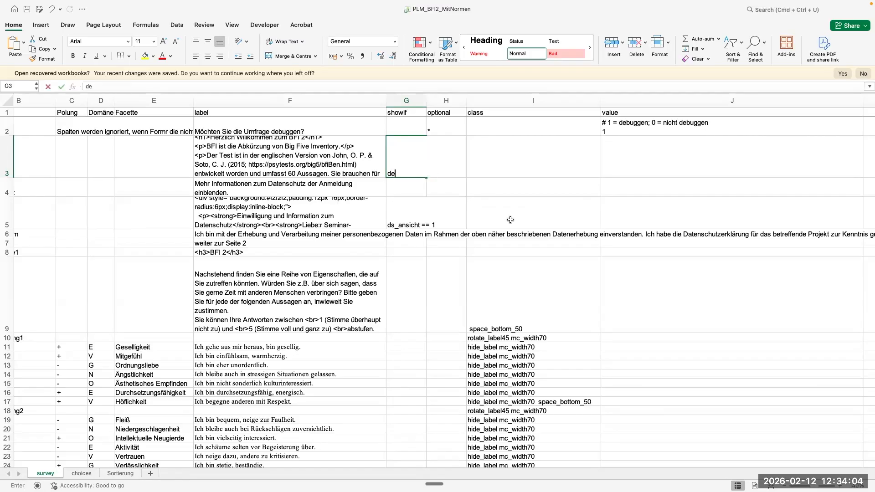
{"action": "type", "text": "bug =="}
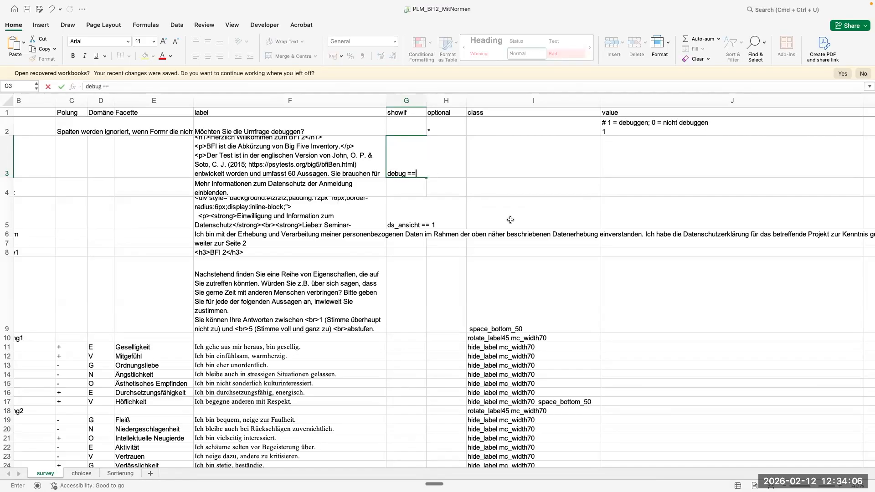
{"action": "type", "text": " 0"}
Wrap debug in as.numeric() so the row 3 showif condition reads as.numeric(debug) == 0
{"action": "double_click", "coordinate": [391, 173]}
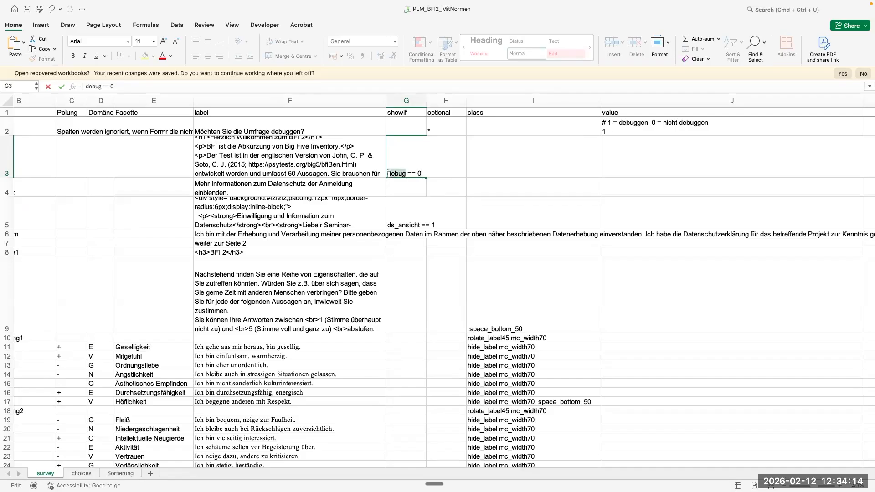
{"action": "key", "text": "Left"}
{"action": "type", "text": "as.numeric("}
{"action": "left_click", "coordinate": [442, 177]}
{"action": "type", "text": ")"}
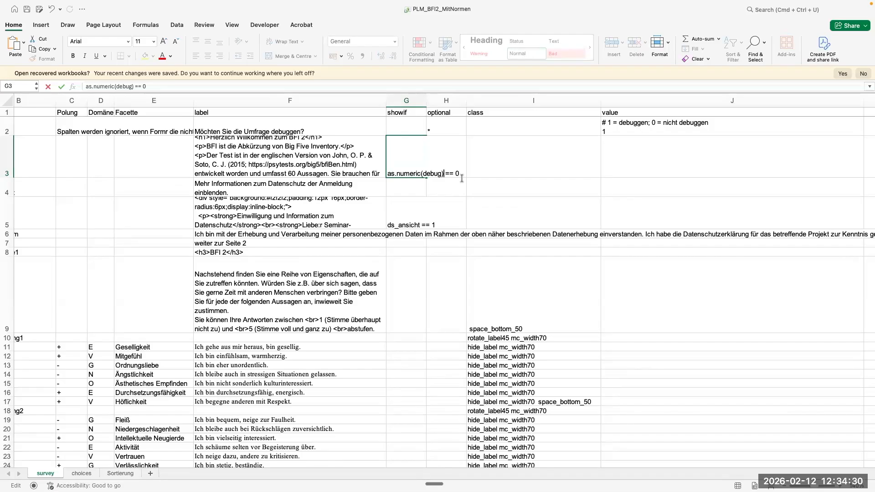
{"action": "key", "text": "Return"}
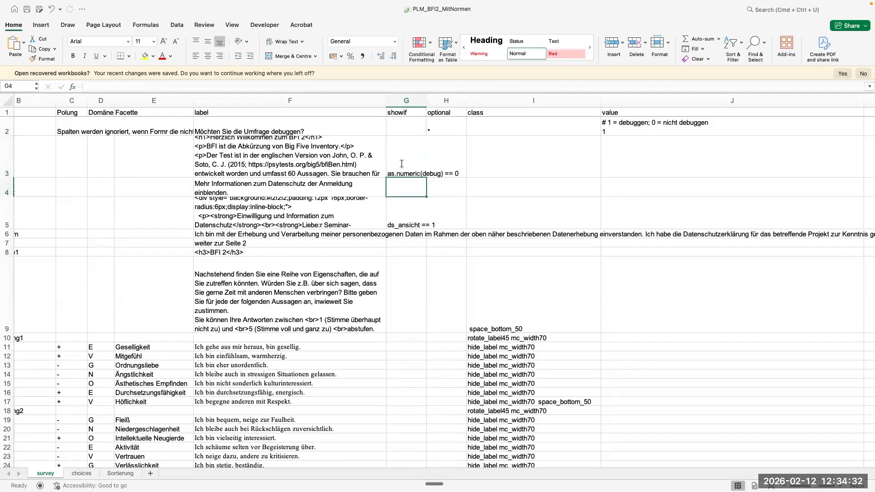
Copy the showif condition from row 3 to the showif cell of the ds_ansicht item in row 4
{"action": "left_click", "coordinate": [409, 165]}
{"action": "key", "text": "super+c"}
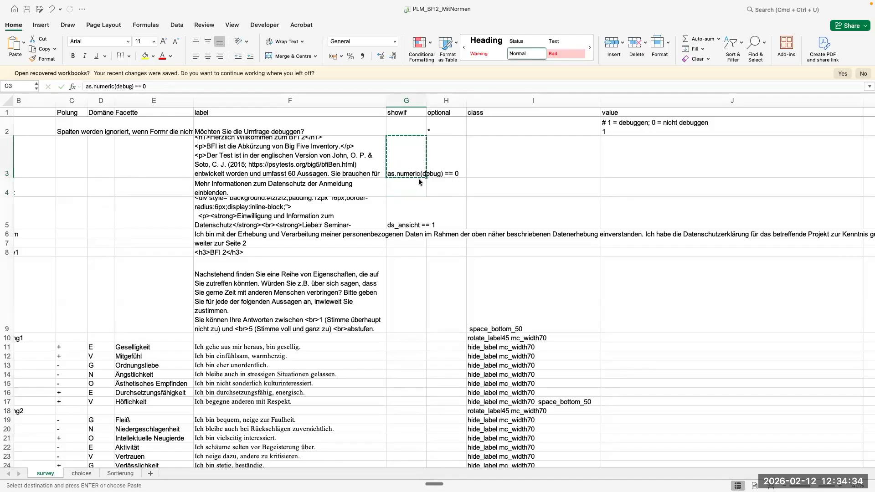
{"action": "left_click", "coordinate": [417, 194]}
{"action": "key", "text": "super+v"}
{"action": "key", "text": "Down"}
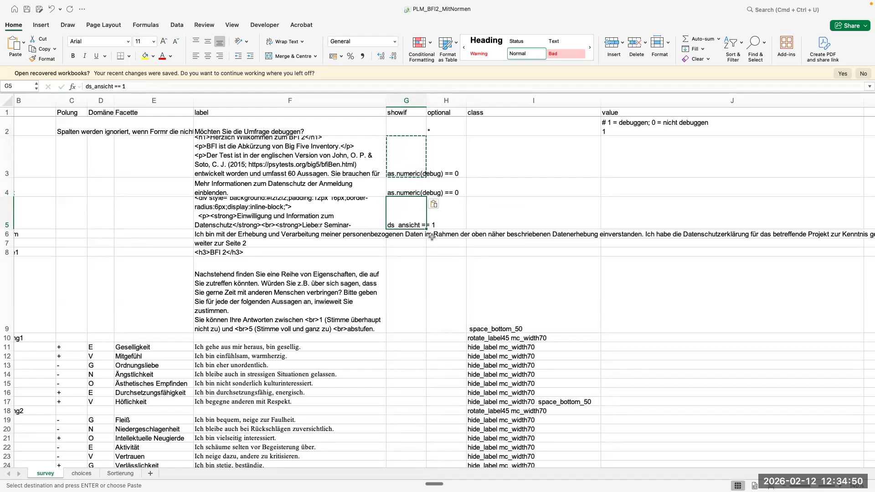
Paste the condition as.numeric(debug) == 0 into the showif cell of the ds_zustimm item in row 6
{"action": "scroll", "coordinate": [397, 306], "scroll_direction": "left", "scroll_amount": 3}
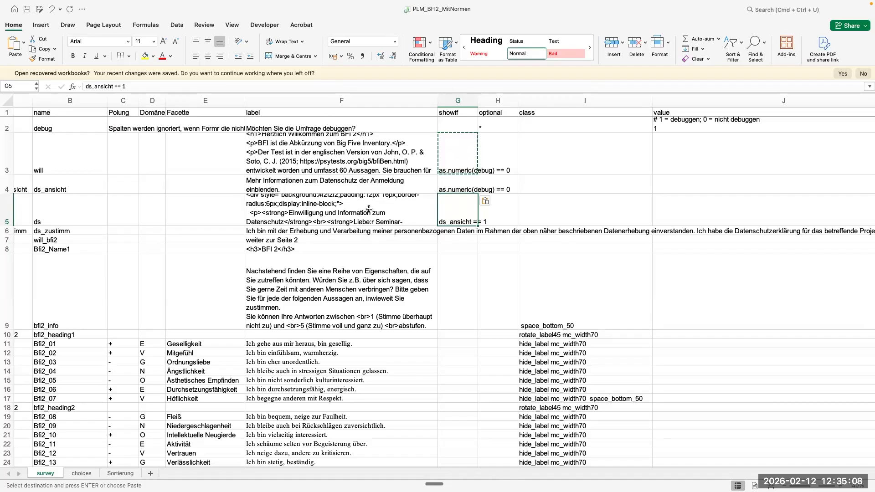
{"action": "left_click", "coordinate": [458, 232]}
{"action": "key", "text": "super+v"}
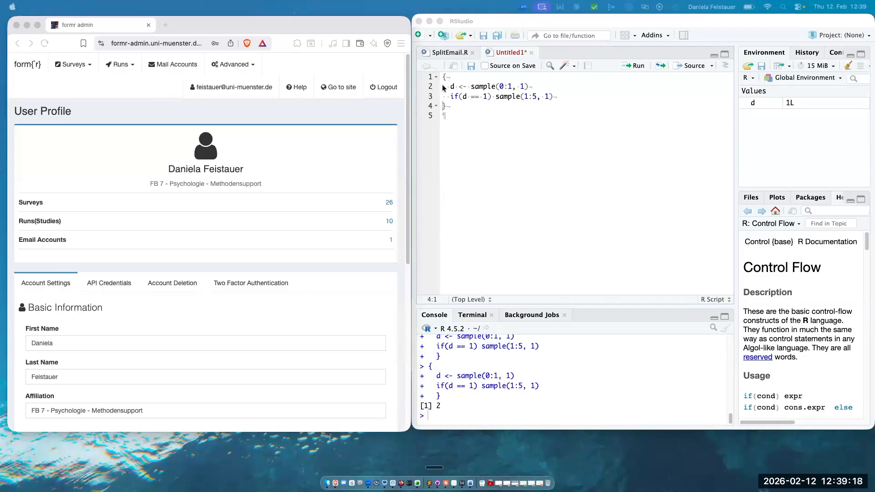
Switch to RStudio, clear the console, and run only the expression sample(1:5, 1) from line 3 six times
{"action": "left_click", "coordinate": [457, 108]}
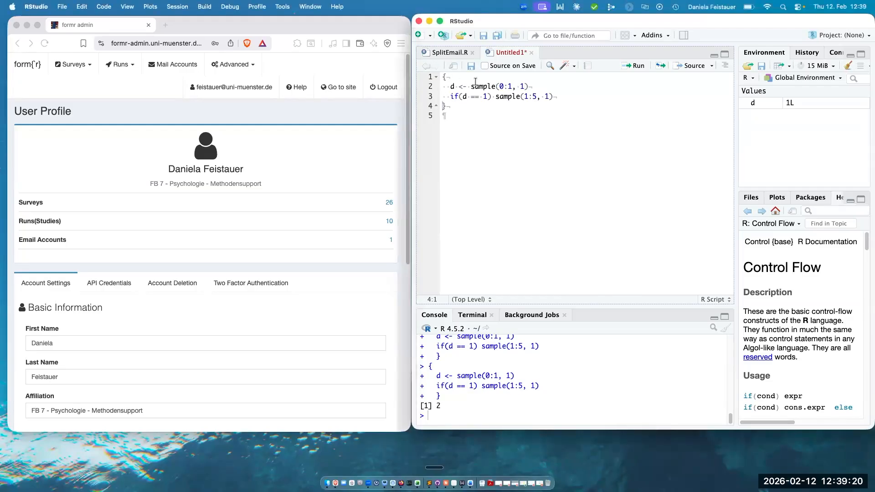
{"action": "left_click", "coordinate": [481, 110]}
{"action": "left_click_drag", "start_coordinate": [481, 109], "coordinate": [442, 73]}
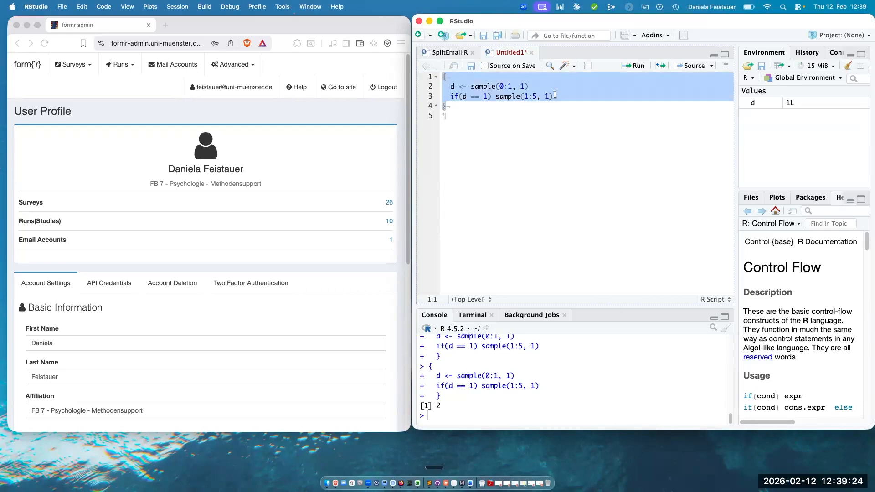
{"action": "left_click", "coordinate": [555, 96]}
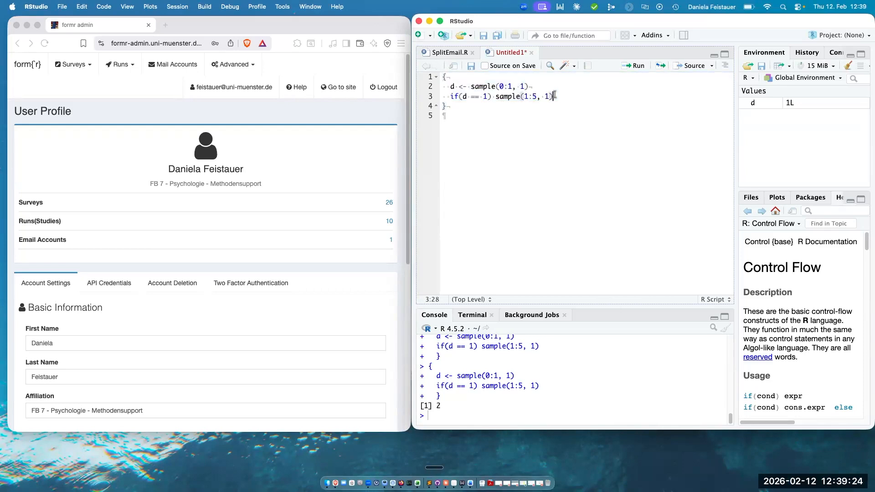
{"action": "left_click", "coordinate": [497, 96], "text": "shift"}
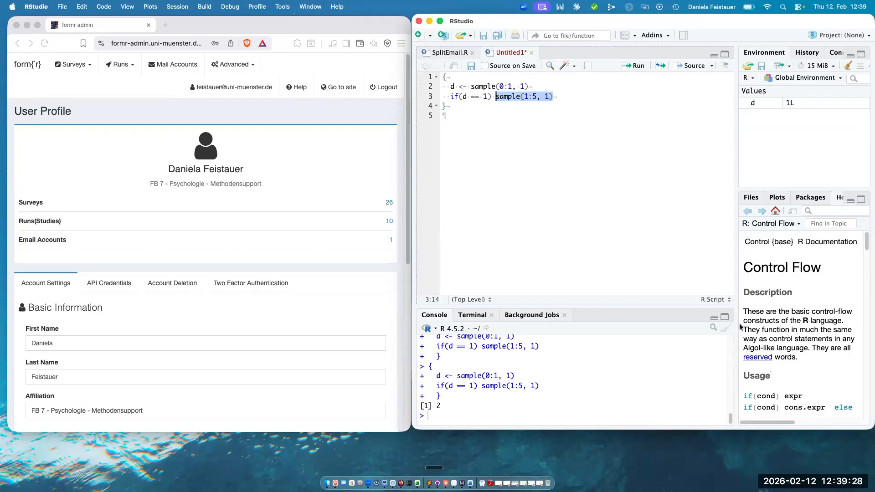
{"action": "key", "text": "ctrl+l"}
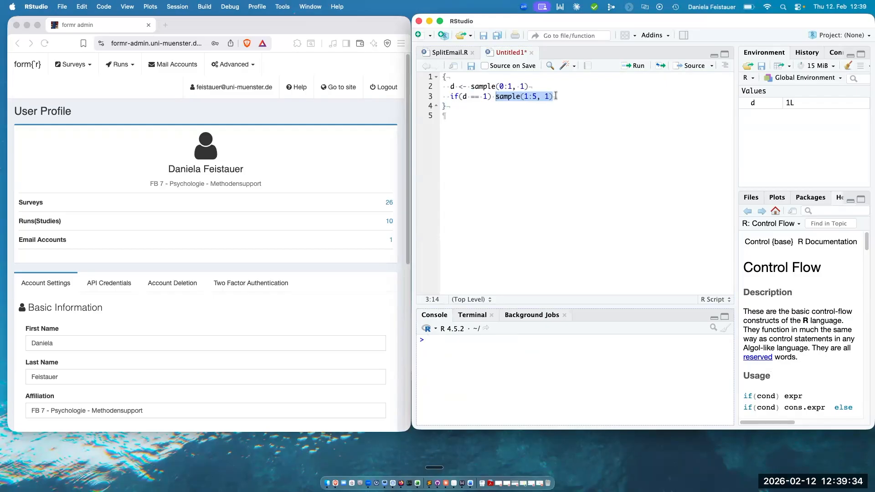
{"action": "key", "text": "super+Return"}
{"action": "key", "text": "super+Return"}
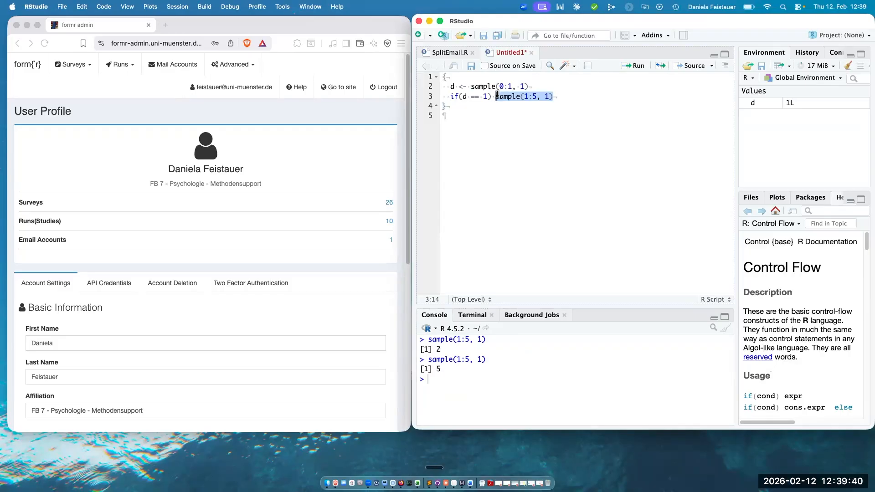
{"action": "key", "text": "super+Return"}
{"action": "key", "text": "super+Return"}
{"action": "key", "text": "super+Return"}
{"action": "key", "text": "super+Return"}
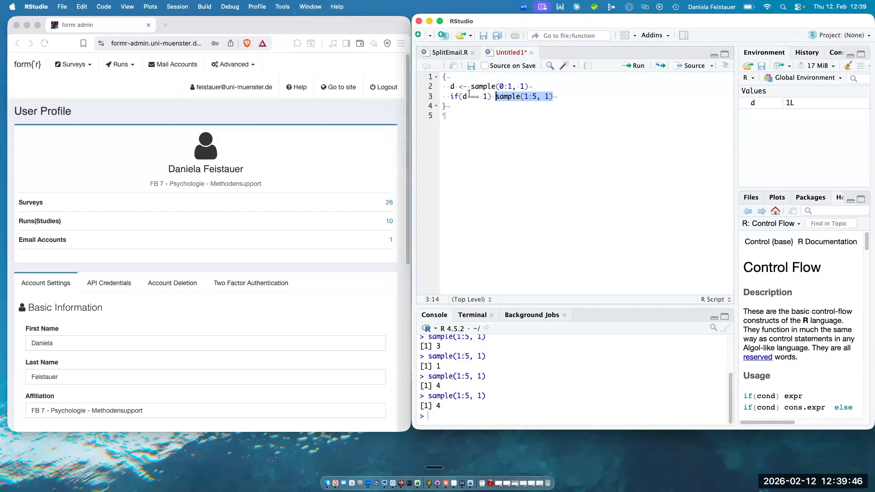
Insert the line print(d) between the assignment of d and the if statement
{"action": "left_click", "coordinate": [530, 85]}
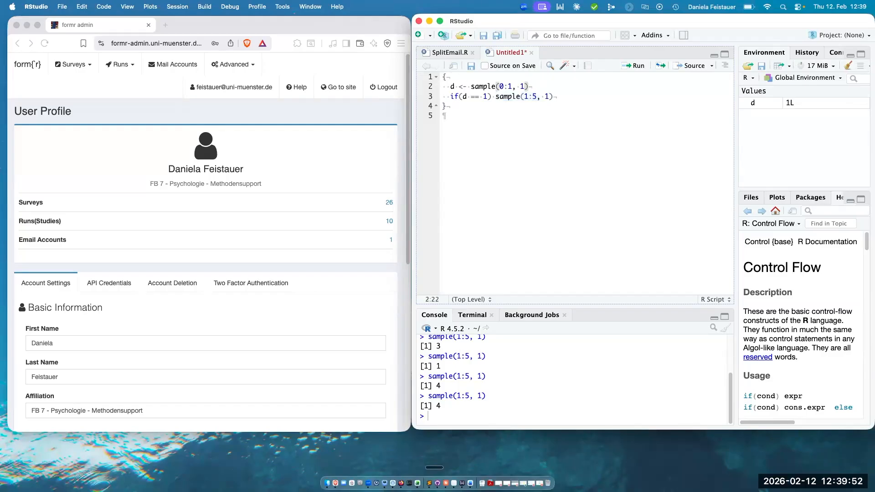
{"action": "key", "text": "Return"}
{"action": "type", "text": "print"}
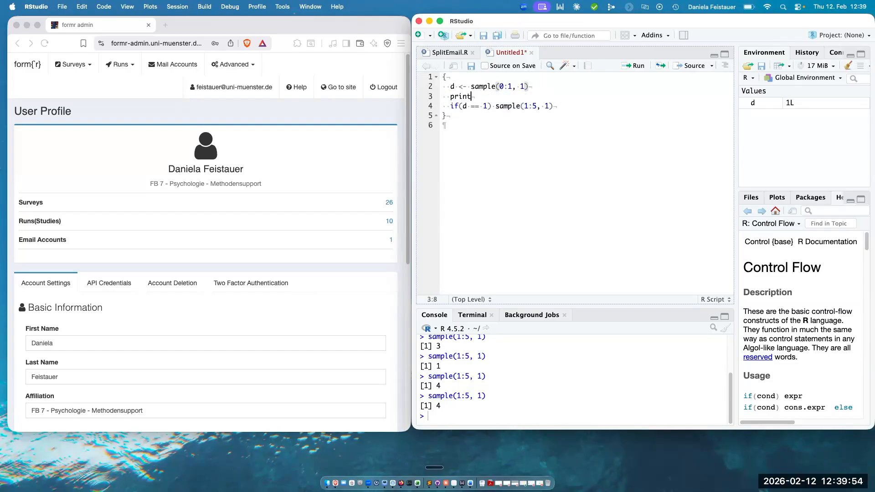
{"action": "type", "text": "("}
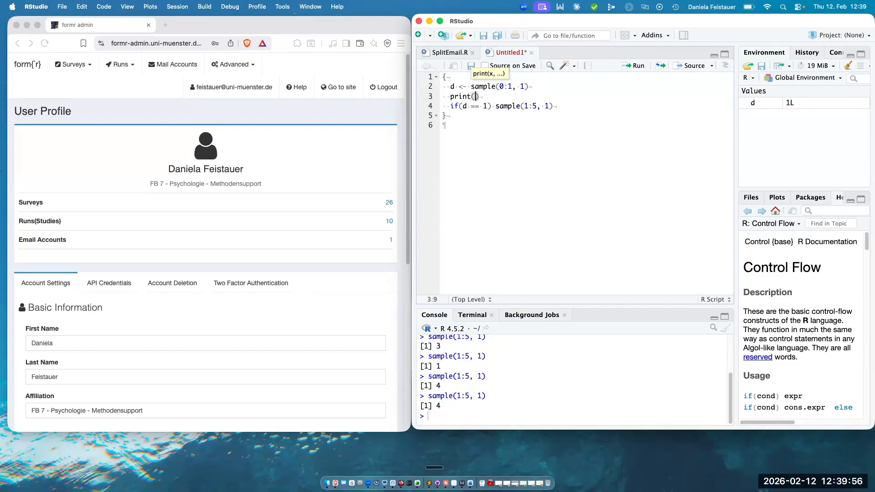
{"action": "type", "text": "d"}
Add the comment "# d steht für debug" after the assignment of d in line 2
{"action": "left_click", "coordinate": [535, 84]}
{"action": "type", "text": "# d"}
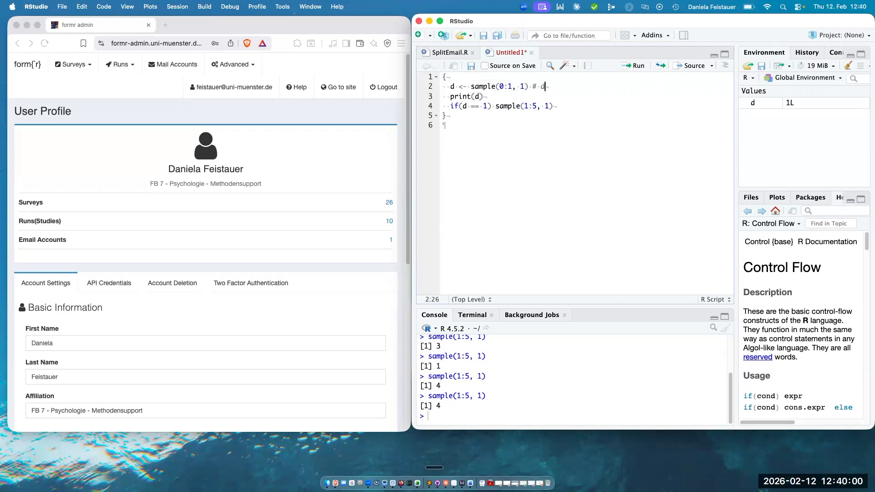
{"action": "type", "text": " steht für debug"}
Run the assignment of d, the print(d) line and the if statement one line at a time
{"action": "key", "text": "super+Return"}
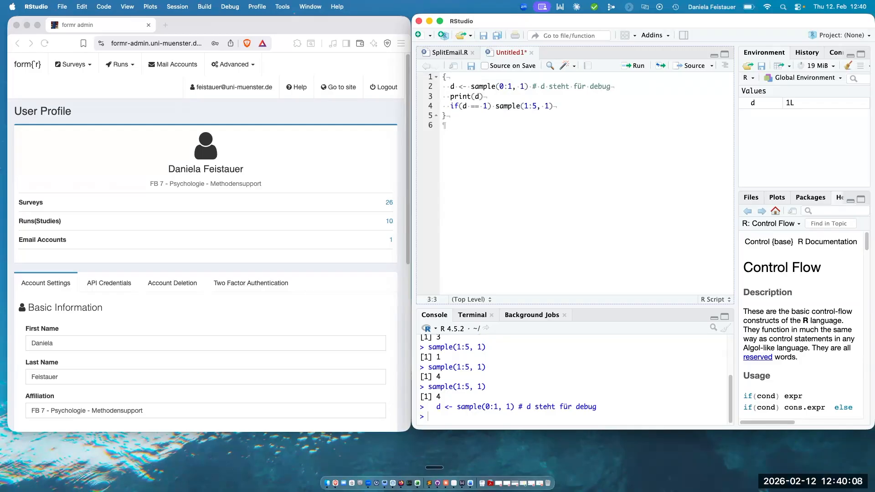
{"action": "key", "text": "super+Return"}
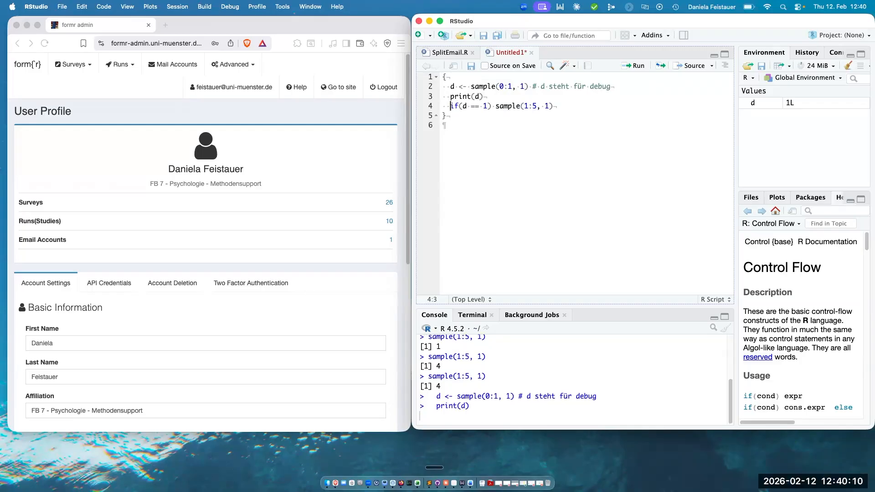
{"action": "key", "text": "super+Return"}
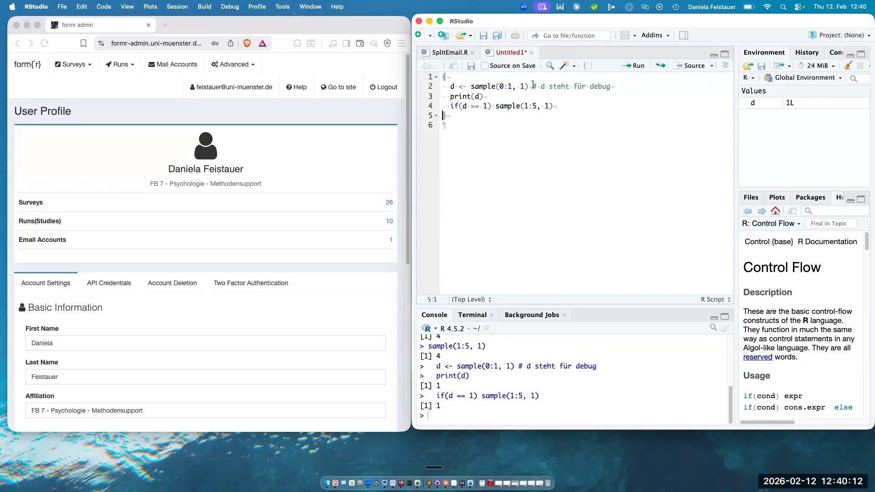
Add the comment "# alles gleichzeitig ausführen" after the opening brace in line 1
{"action": "left_click", "coordinate": [503, 78]}
{"action": "type", "text": "#"}
{"action": "type", "text": "alles gleichze"}
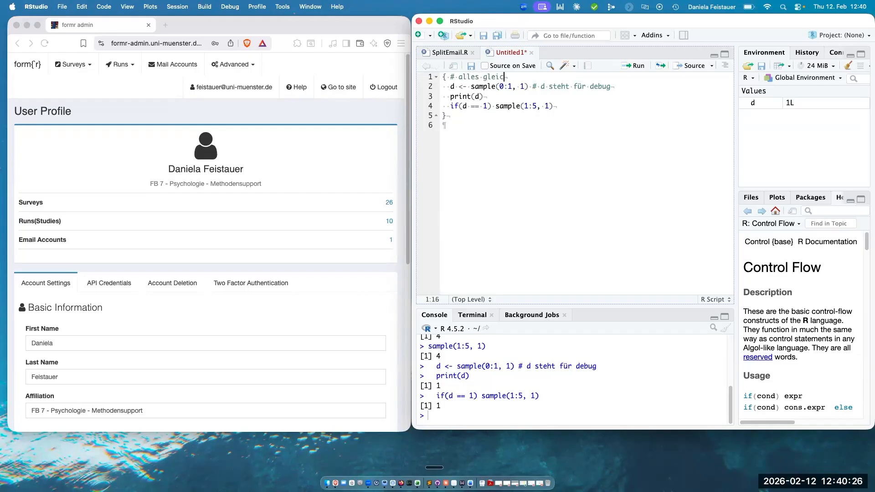
{"action": "type", "text": "itig ausführh"}
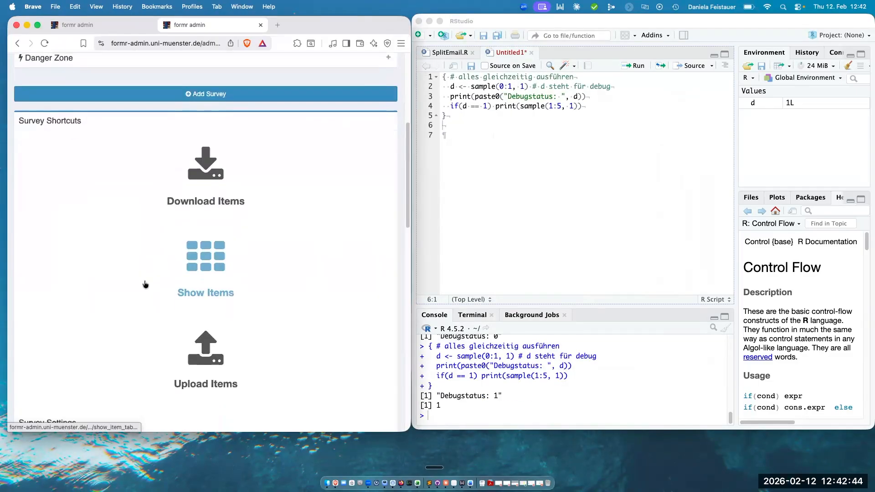
Switch to the formr admin site in the browser and open the item import page of the PLM_BFI2 survey
{"action": "scroll", "coordinate": [143, 278], "scroll_direction": "down", "scroll_amount": 5}
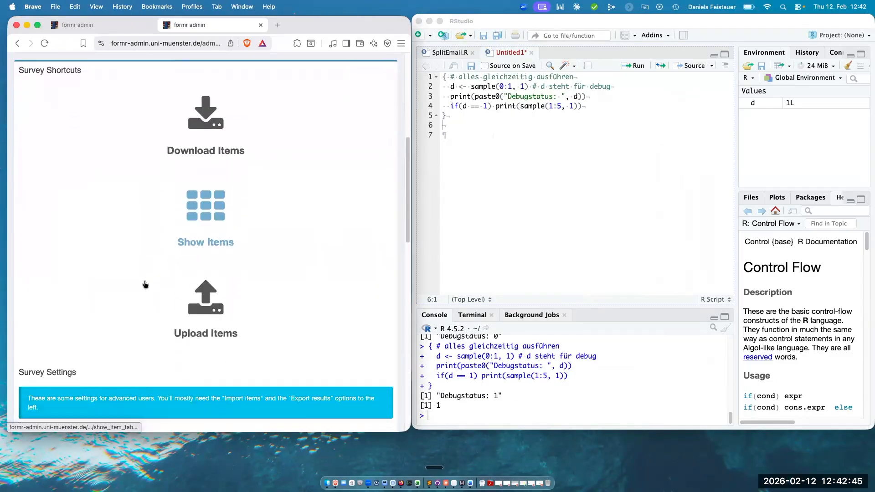
{"action": "left_click", "coordinate": [211, 284]}
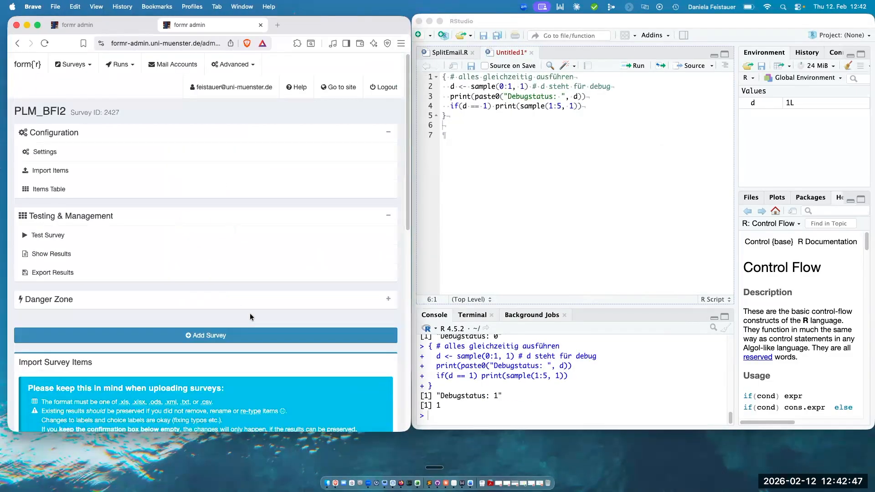
{"action": "left_click", "coordinate": [66, 171]}
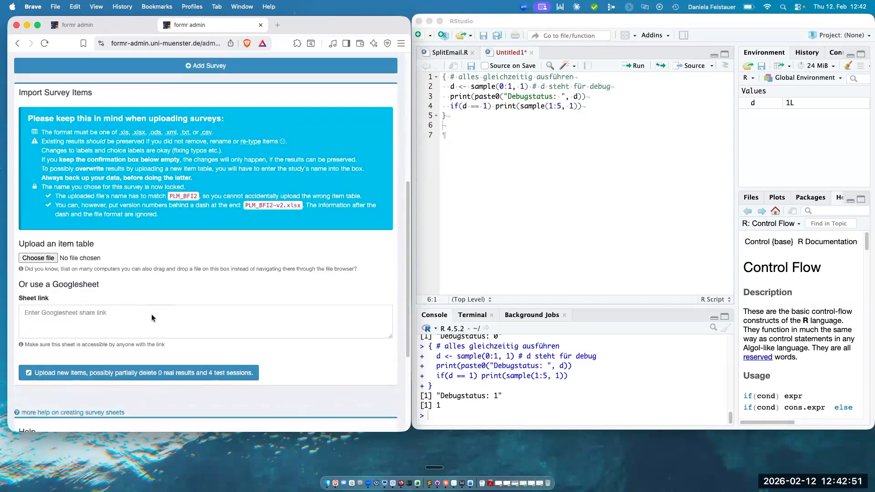
Try to upload the file PLM_BFI2_MitNormen.xlsx as the survey's item table
{"action": "left_click", "coordinate": [46, 241]}
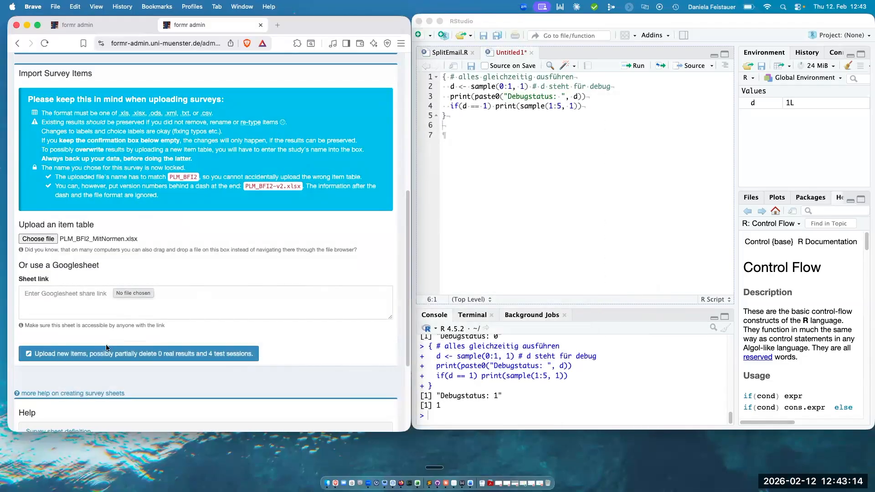
{"action": "left_click", "coordinate": [123, 352]}
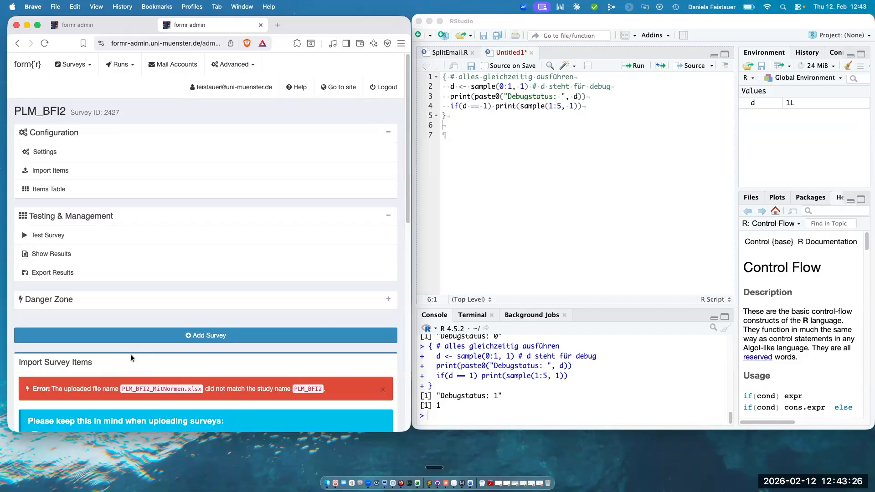
Upload PLM_BFI2.xlsx as the item table of the PLM_BFI2 survey and look over the import messages
{"action": "key", "text": "super+Tab"}
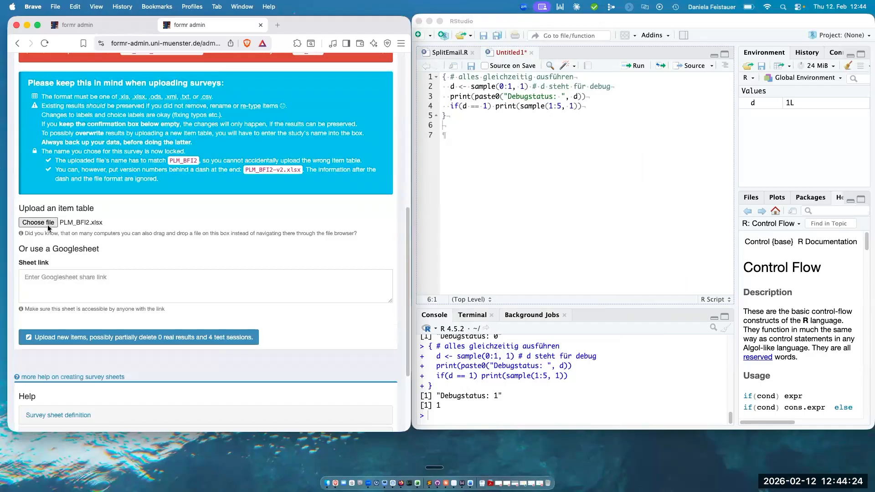
{"action": "left_click", "coordinate": [221, 338]}
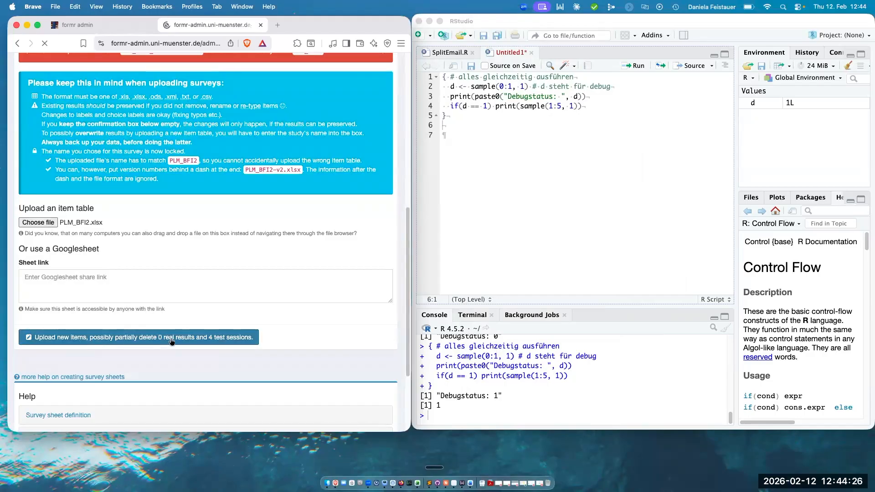
{"action": "scroll", "coordinate": [172, 341], "scroll_direction": "down", "scroll_amount": 3}
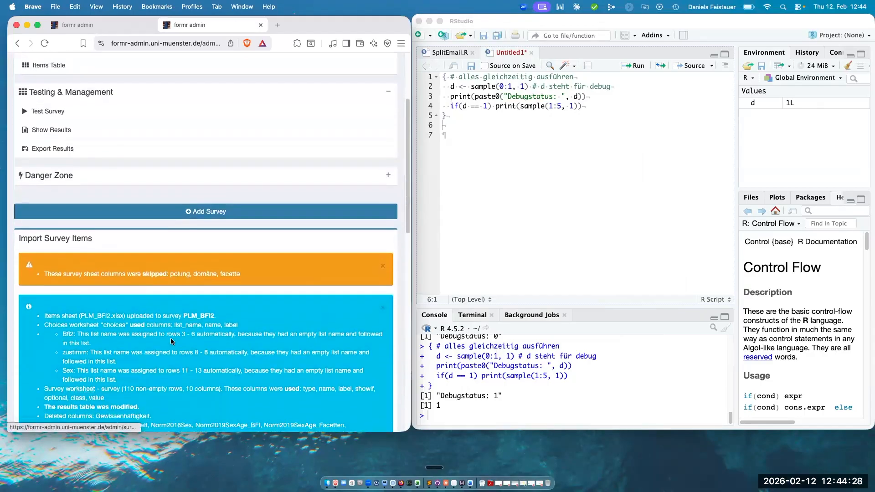
{"action": "scroll", "coordinate": [172, 342], "scroll_direction": "up", "scroll_amount": 4}
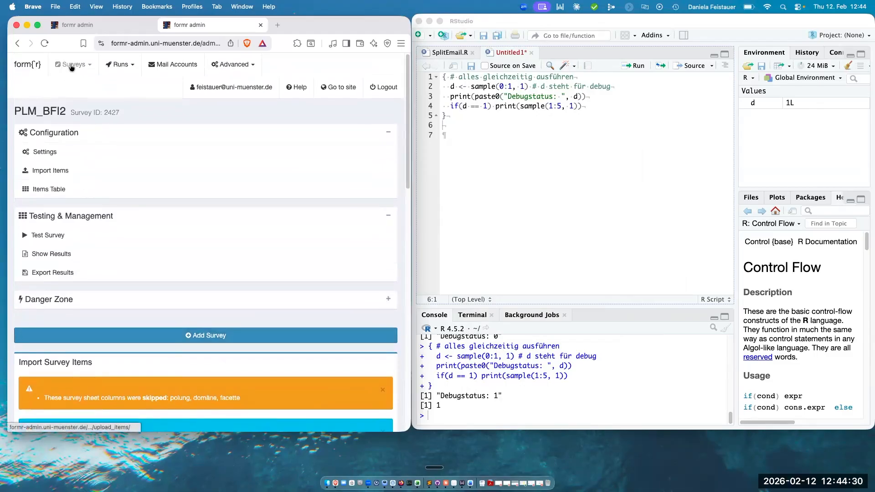
{"action": "scroll", "coordinate": [69, 109], "scroll_direction": "down", "scroll_amount": 3}
{"action": "scroll", "coordinate": [64, 150], "scroll_direction": "up", "scroll_amount": 4}
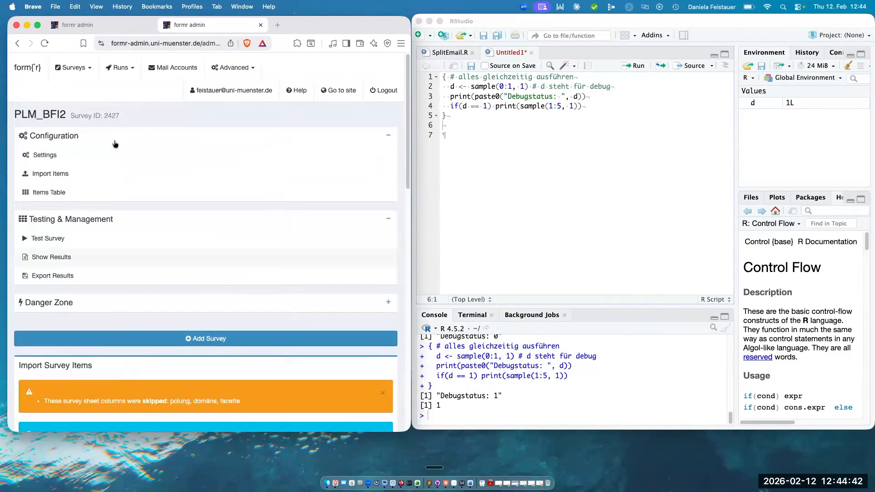
Test the PLM_BFI2 survey, check which items its first page shows, and close the test run
{"action": "left_click", "coordinate": [44, 235]}
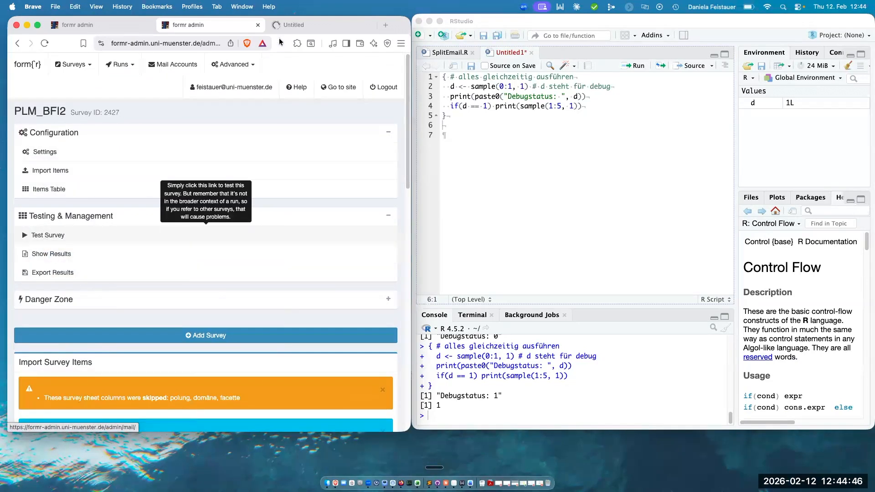
{"action": "left_click", "coordinate": [298, 26]}
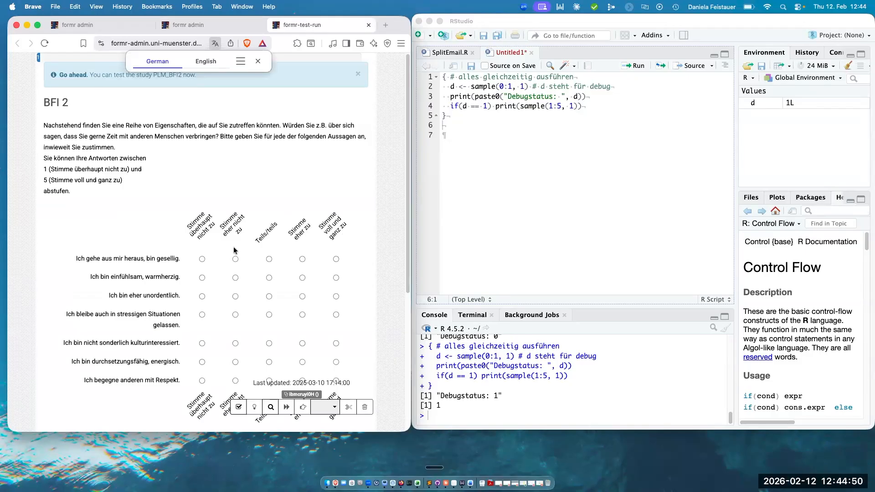
{"action": "left_click", "coordinate": [369, 25]}
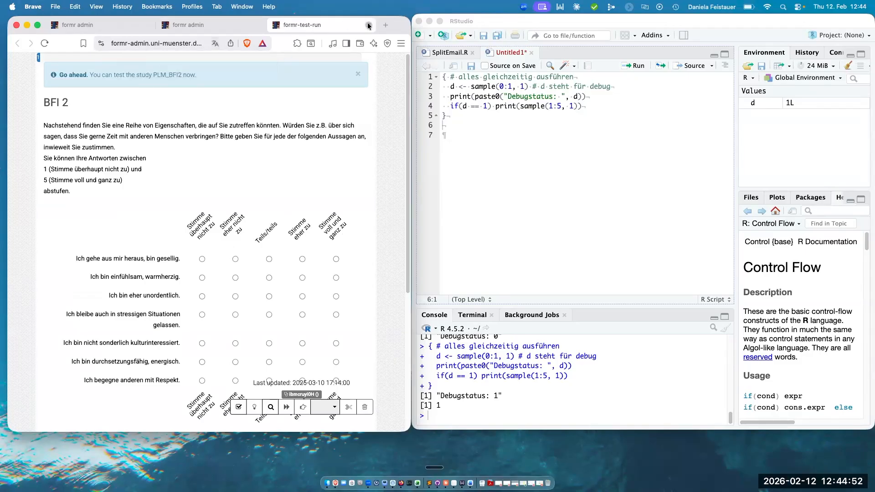
Switch to the PLM_BFI2 workbook, set the debug item's value in cell J2 to 0, and return to the browser
{"action": "key", "text": "ctrl+Right"}
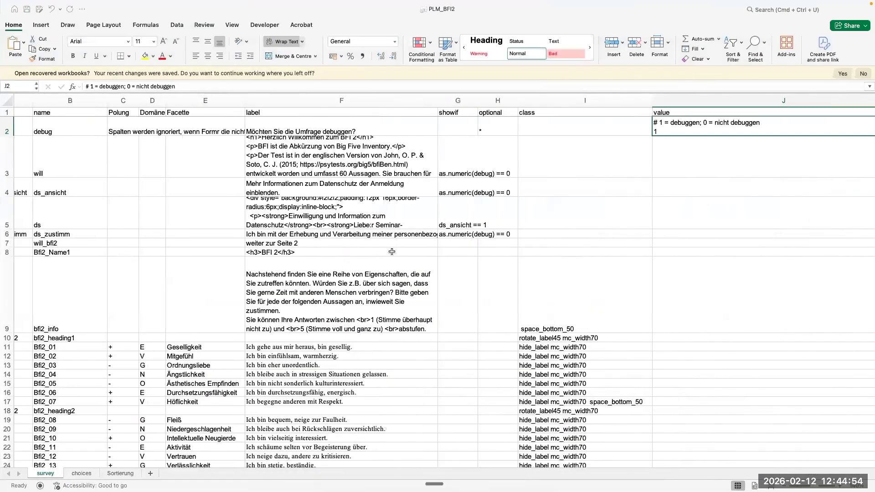
{"action": "double_click", "coordinate": [671, 129]}
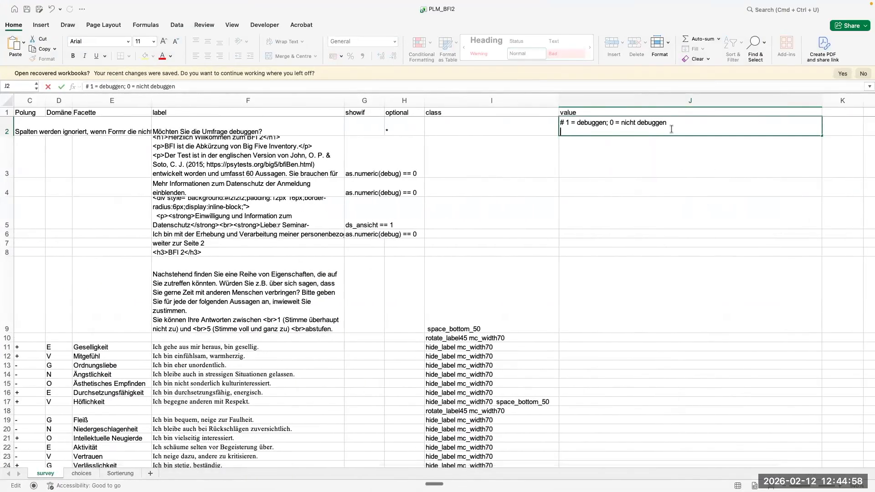
{"action": "key", "text": "Return"}
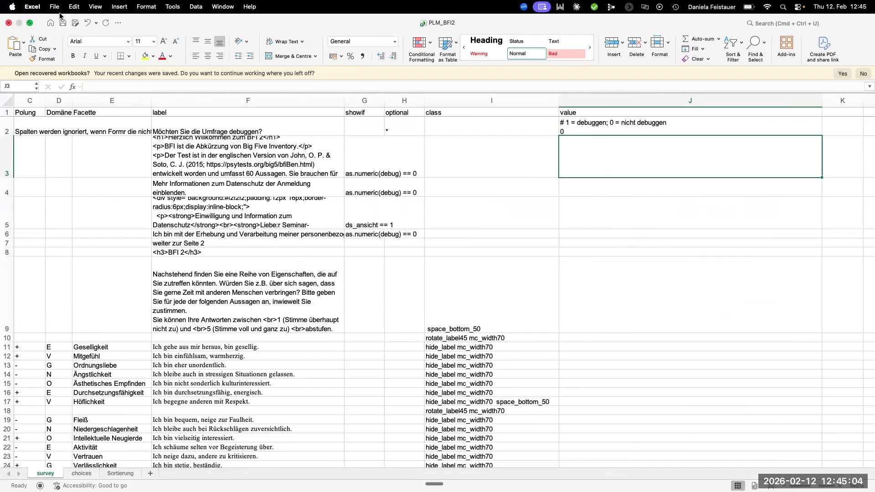
{"action": "key", "text": "super+Tab"}
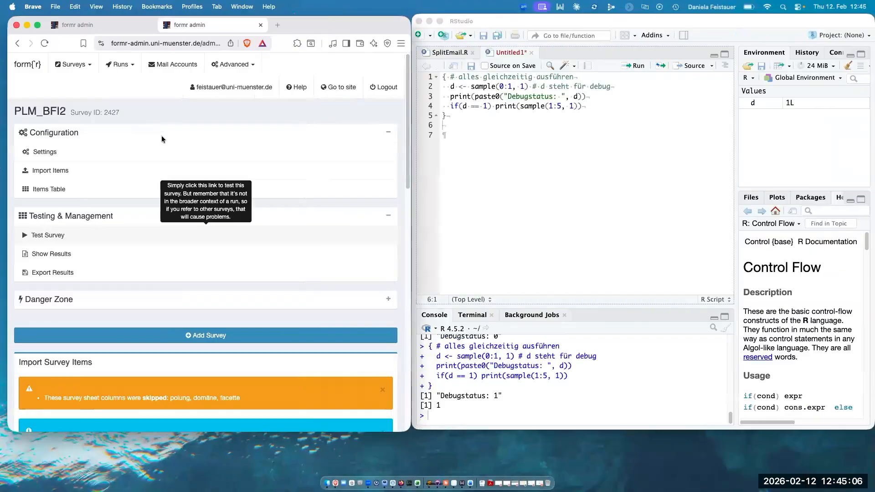
Upload the item table with the changed debug value to the PLM_BFI2 survey
{"action": "scroll", "coordinate": [147, 290], "scroll_direction": "down", "scroll_amount": 5}
{"action": "scroll", "coordinate": [147, 290], "scroll_direction": "down", "scroll_amount": 7}
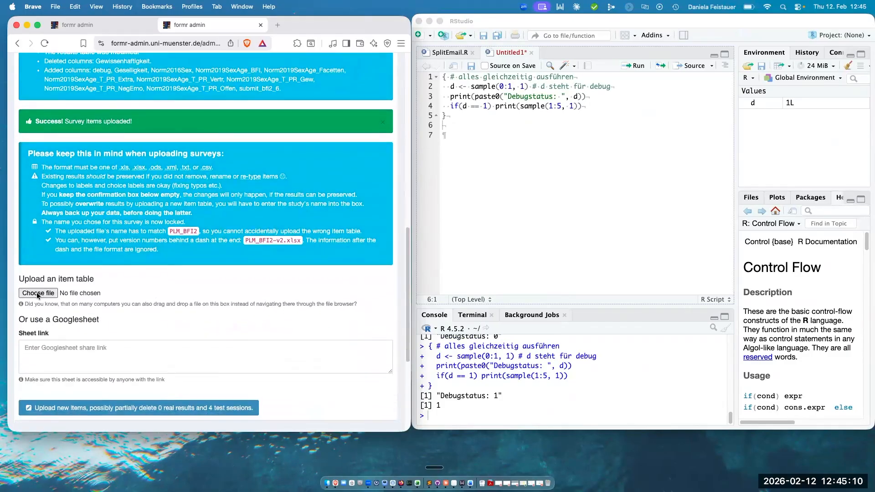
{"action": "scroll", "coordinate": [147, 296], "scroll_direction": "up", "scroll_amount": 15}
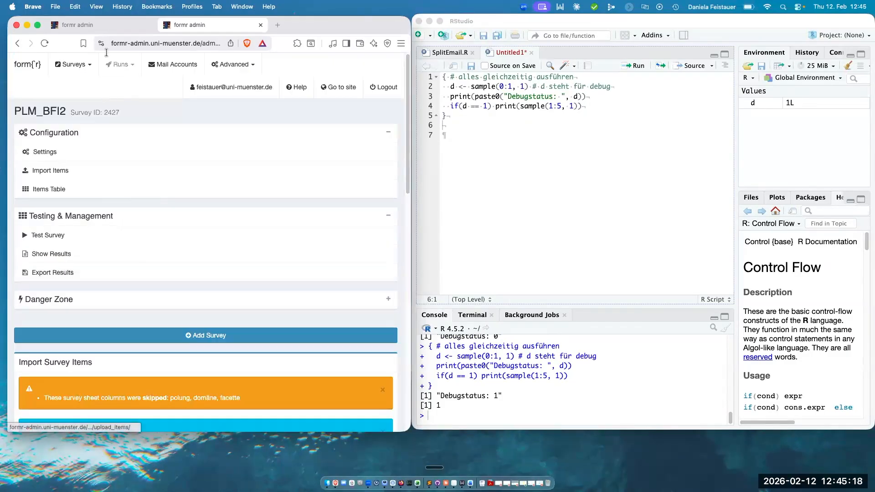
Test the PLM_BFI2 survey, show and hide the data protection information on its welcome page, and close the test run
{"action": "left_click", "coordinate": [50, 235]}
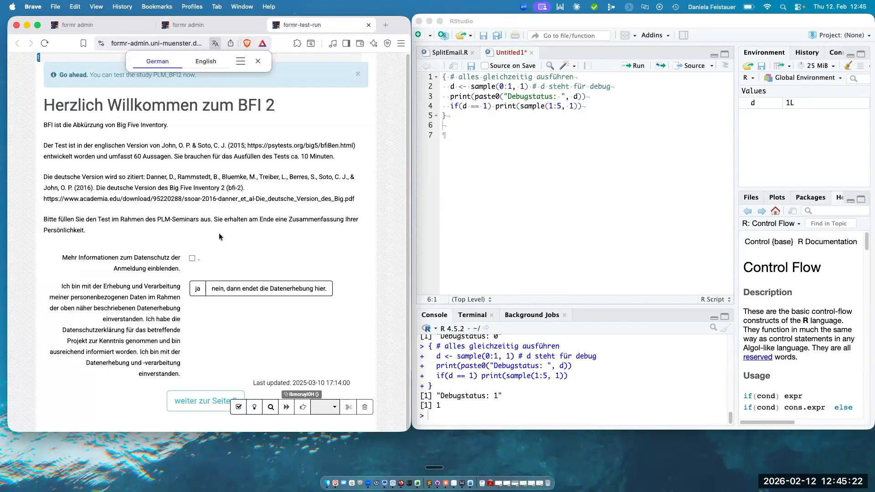
{"action": "left_click", "coordinate": [191, 259]}
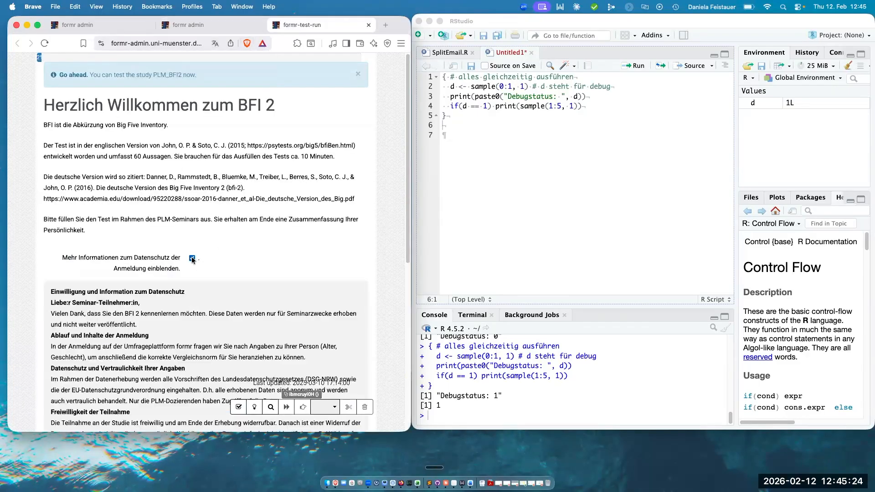
{"action": "scroll", "coordinate": [193, 275], "scroll_direction": "up", "scroll_amount": 5}
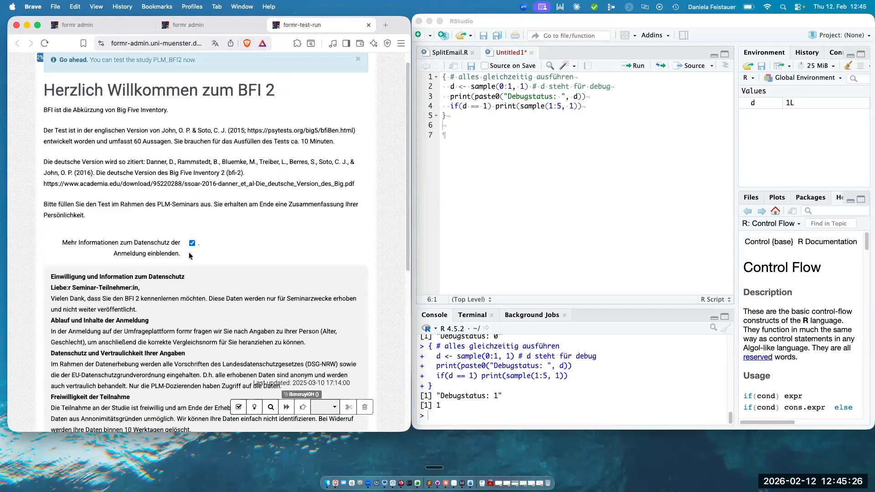
{"action": "left_click", "coordinate": [192, 242]}
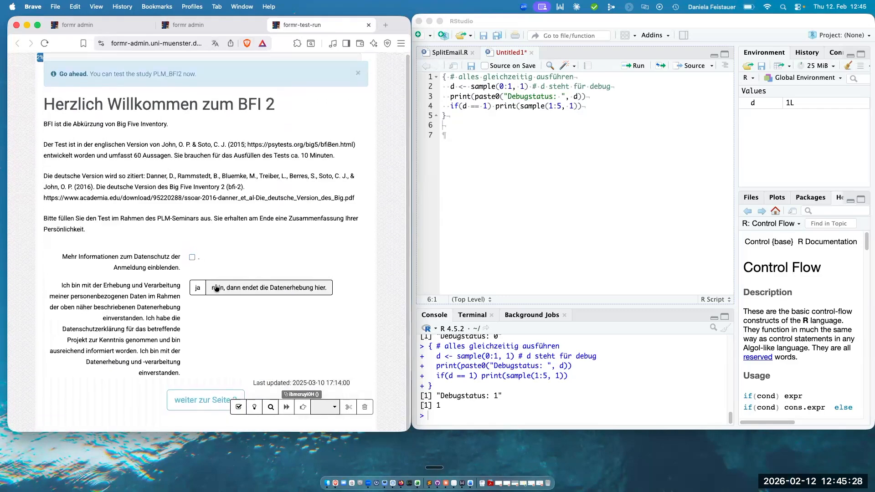
{"action": "left_click", "coordinate": [370, 25]}
Switch to the PLM_BFI2 workbook and set the debug item's value in cell J2 to 1
{"action": "key", "text": "ctrl+Left"}
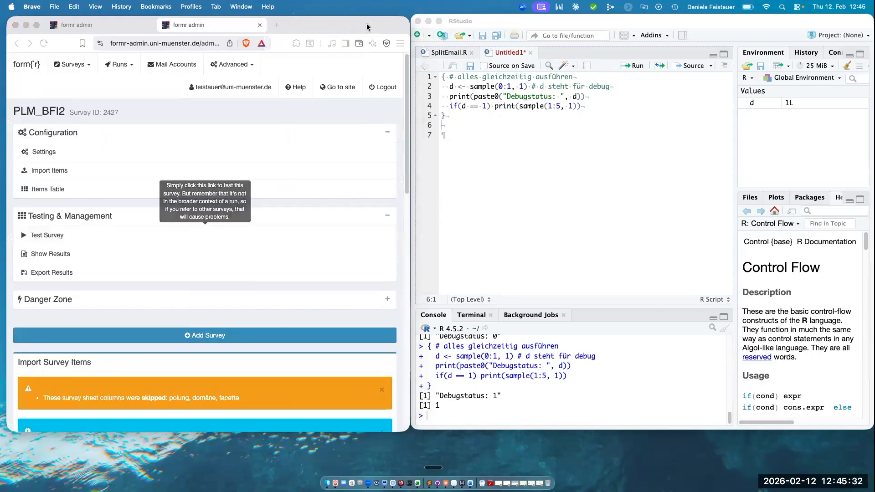
{"action": "double_click", "coordinate": [583, 131]}
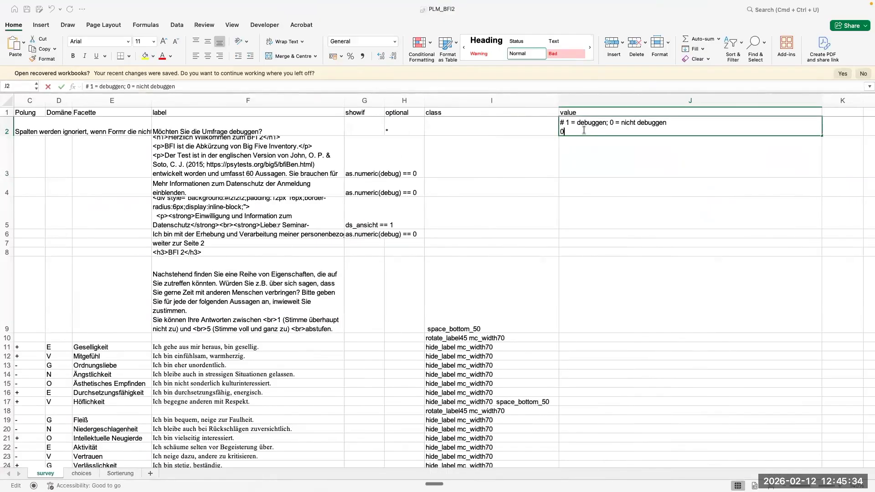
{"action": "key", "text": "BackSpace"}
{"action": "type", "text": "1"}
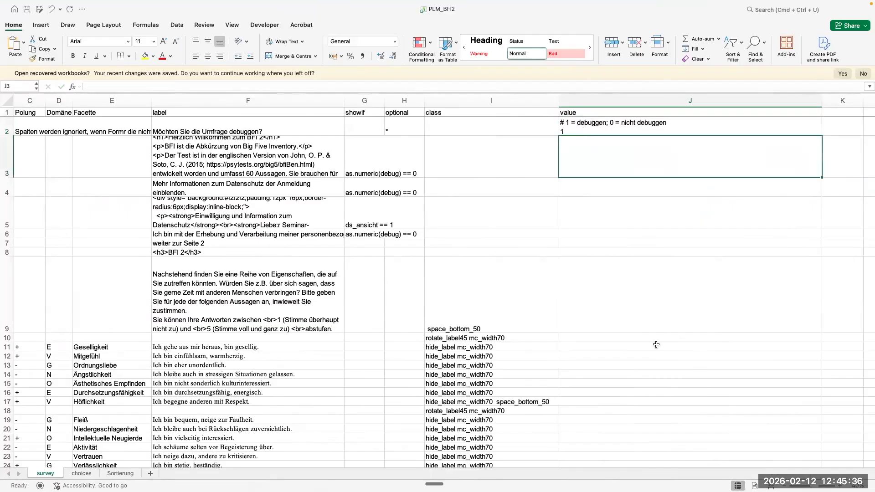
Copy the line if(d == 1) print(sample(1:5, 1)) from the R script in RStudio into cell J11 of the PLM_BFI2 workbook
{"action": "scroll", "coordinate": [637, 341], "scroll_direction": "left", "scroll_amount": 3}
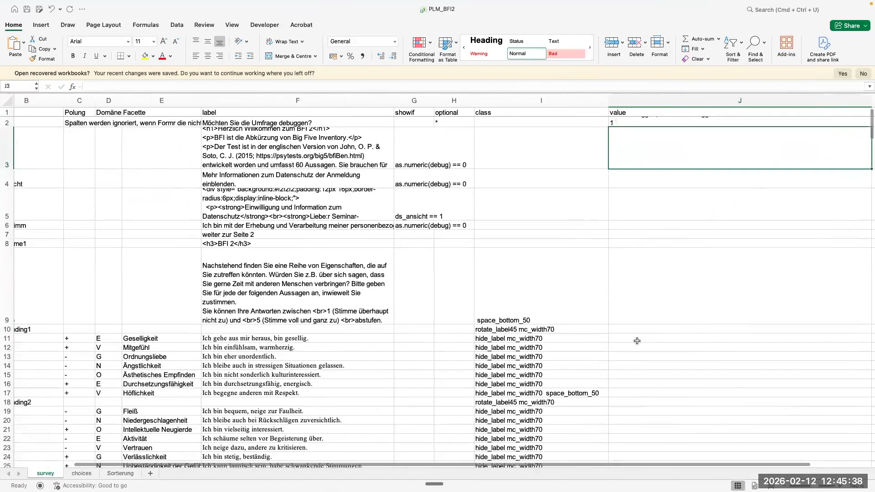
{"action": "key", "text": "super+Tab"}
{"action": "key", "text": "super+Tab"}
{"action": "key", "text": "super+Tab"}
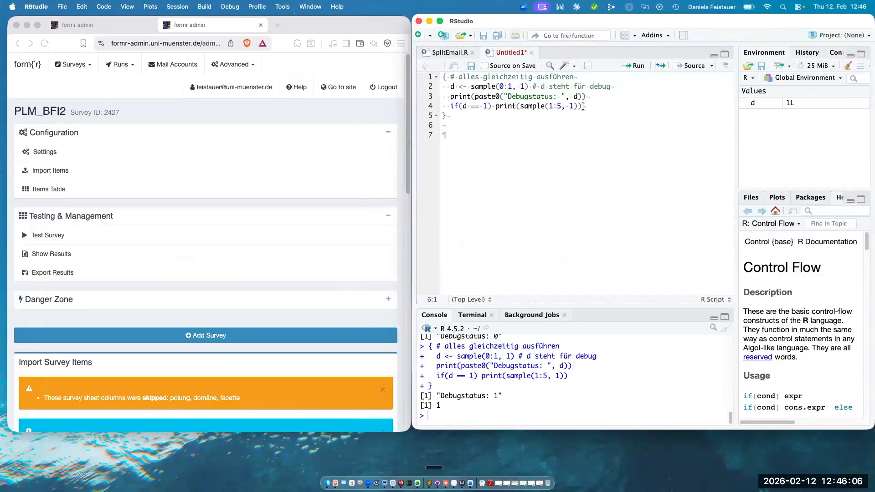
{"action": "left_click_drag", "start_coordinate": [582, 106], "coordinate": [450, 106]}
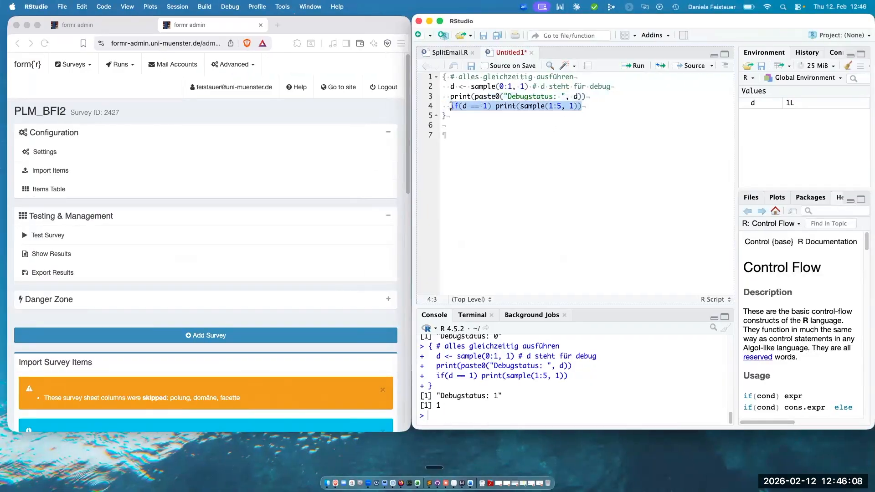
{"action": "key", "text": "super+c"}
{"action": "key", "text": "super+Tab"}
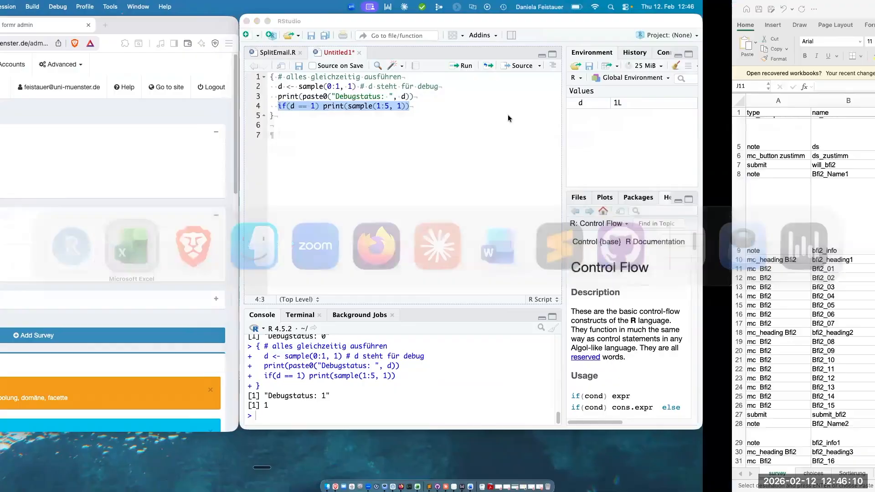
{"action": "double_click", "coordinate": [738, 268]}
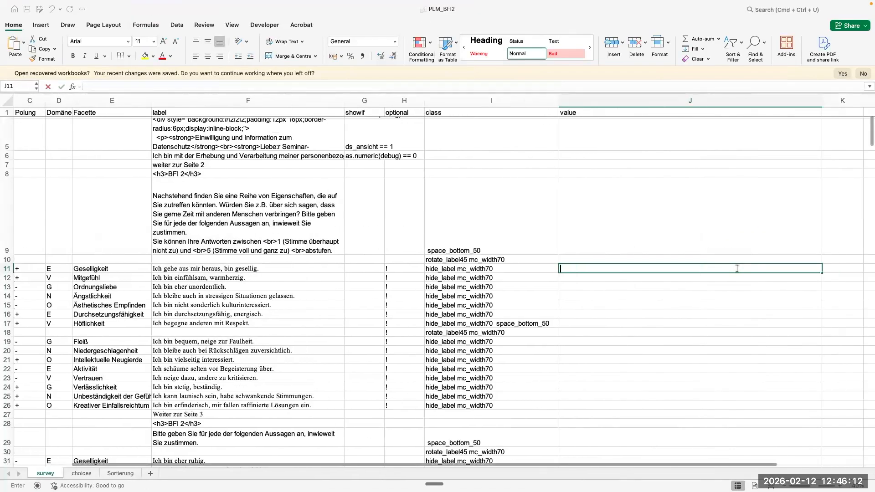
{"action": "key", "text": "super+v"}
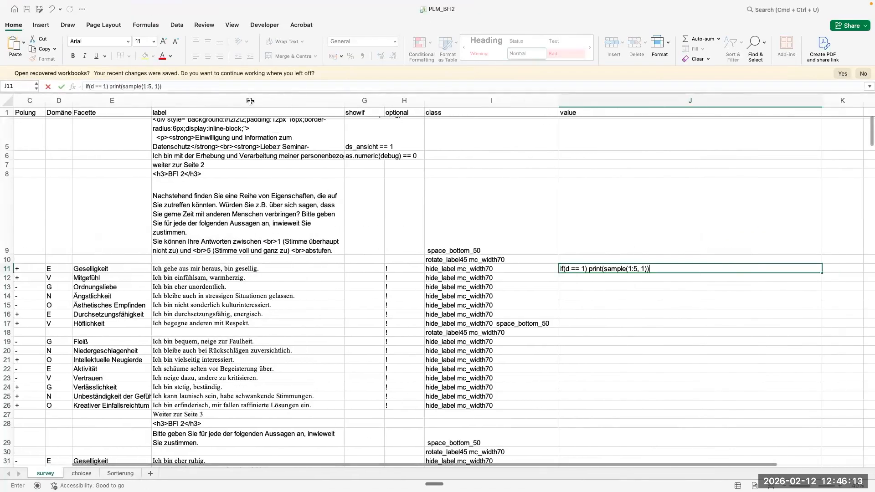
Adapt the expression in cell J11 to if(debug == 1) sample(1:5, 1)
{"action": "left_click", "coordinate": [94, 86]}
{"action": "type", "text": "ebug"}
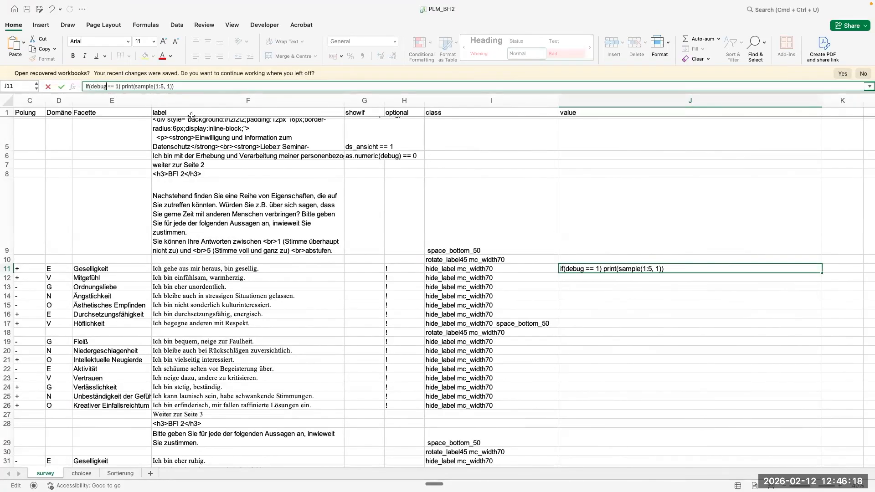
{"action": "left_click", "coordinate": [137, 86]}
{"action": "key", "text": "BackSpace"}
{"action": "key", "text": "BackSpace"}
{"action": "key", "text": "BackSpace"}
{"action": "key", "text": "BackSpace"}
{"action": "key", "text": "BackSpace"}
{"action": "key", "text": "BackSpace"}
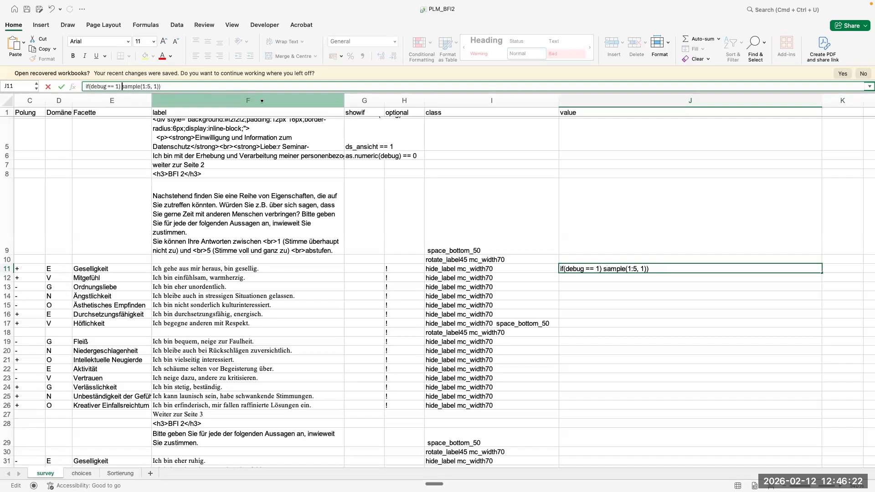
{"action": "key", "text": "Return"}
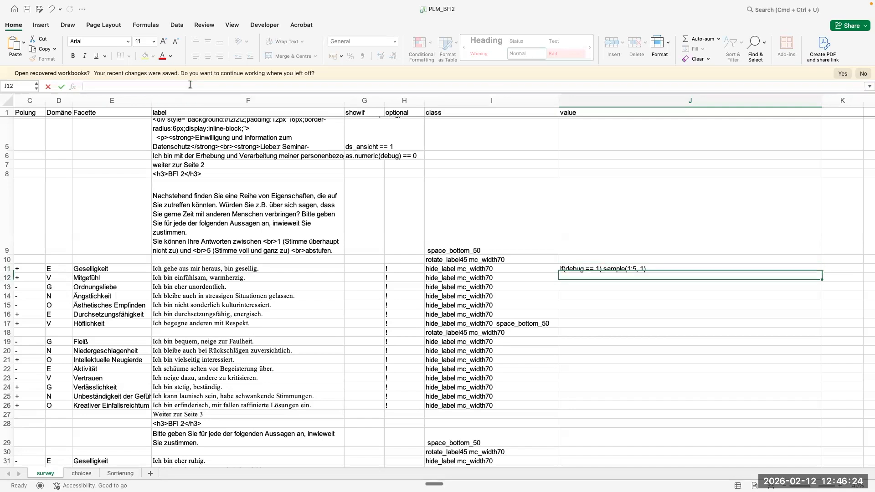
Copy the debug expression from J11 to the value cells J12:J17 and J19:J26 of the other items in the first block
{"action": "left_click", "coordinate": [607, 269]}
{"action": "key", "text": "ctrl+c"}
{"action": "left_click", "coordinate": [601, 277]}
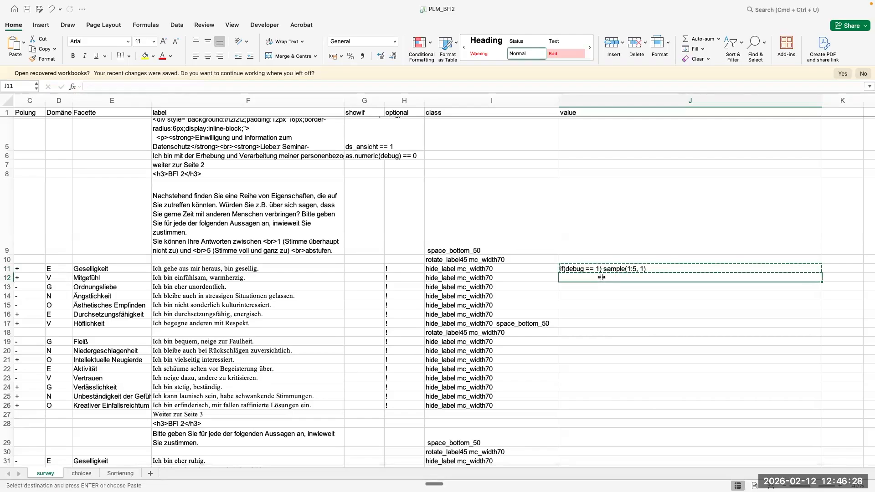
{"action": "left_click_drag", "start_coordinate": [597, 277], "coordinate": [595, 314]}
{"action": "key", "text": "ctrl+v"}
{"action": "left_click", "coordinate": [585, 331]}
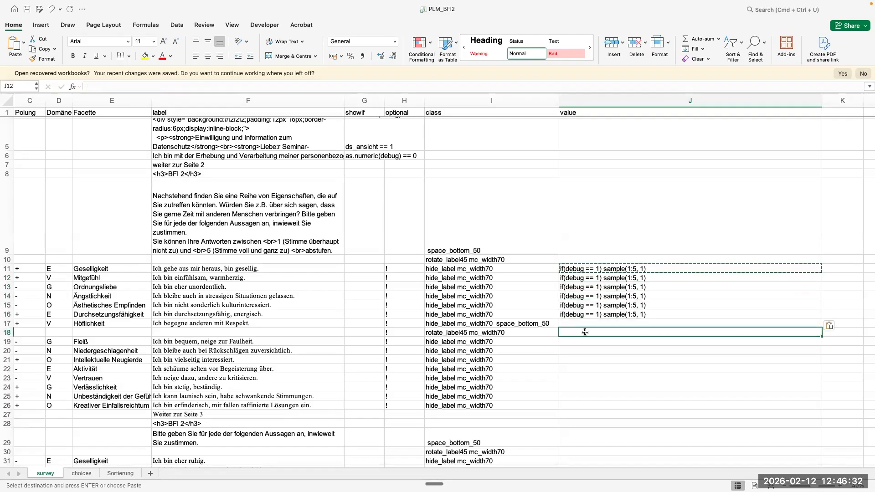
{"action": "left_click", "coordinate": [587, 322]}
{"action": "key", "text": "ctrl+v"}
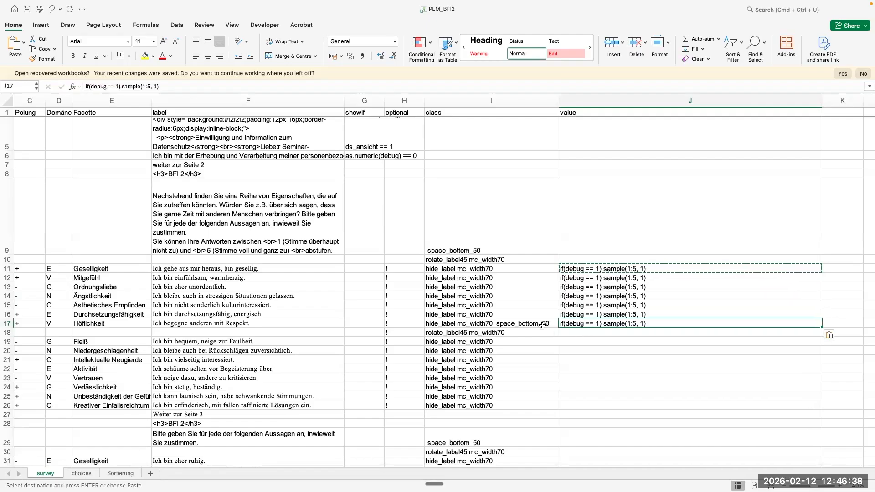
{"action": "left_click", "coordinate": [575, 340]}
{"action": "left_click_drag", "start_coordinate": [575, 341], "coordinate": [576, 404]}
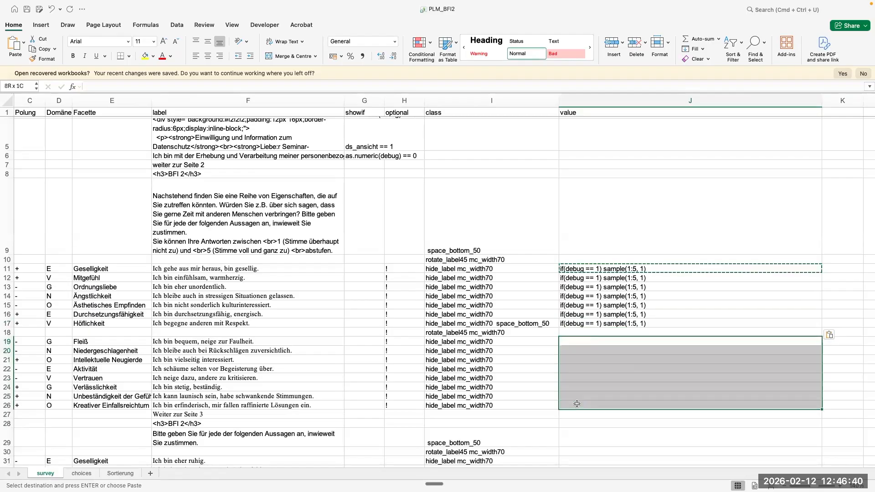
{"action": "key", "text": "super+v"}
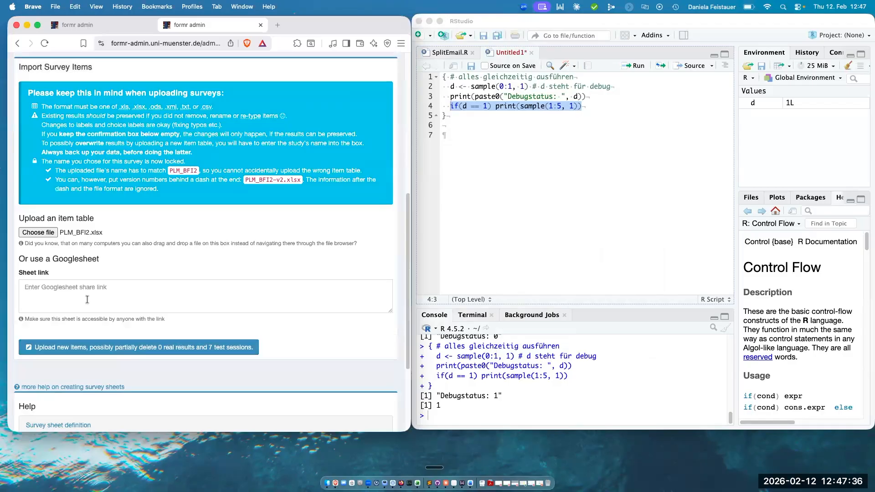
Upload PLM_BFI2.xlsx as the survey's item table in the browser, test the survey, review the prefilled first page and continue to the following page
{"action": "left_click", "coordinate": [81, 350]}
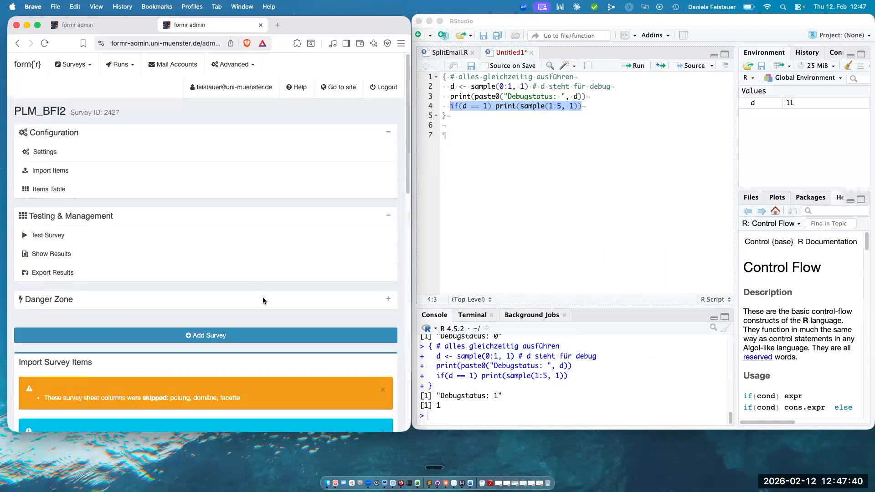
{"action": "left_click", "coordinate": [48, 235]}
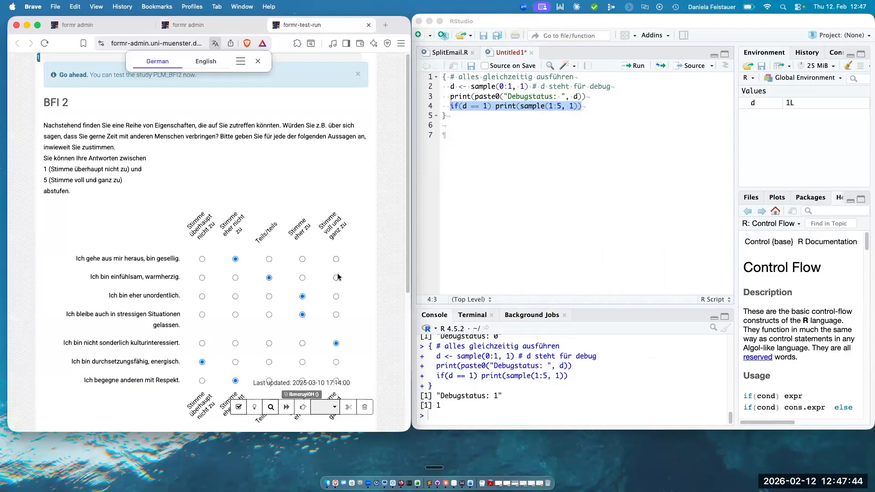
{"action": "scroll", "coordinate": [355, 294], "scroll_direction": "down", "scroll_amount": 10}
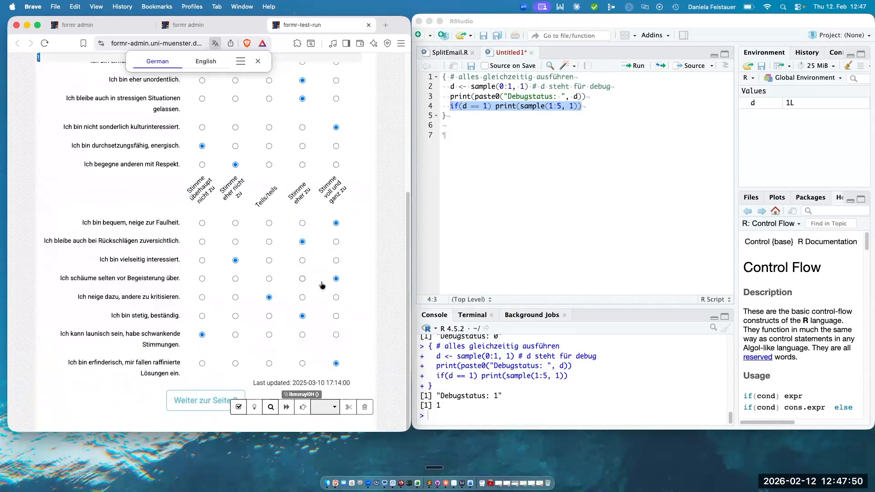
{"action": "left_click", "coordinate": [197, 401]}
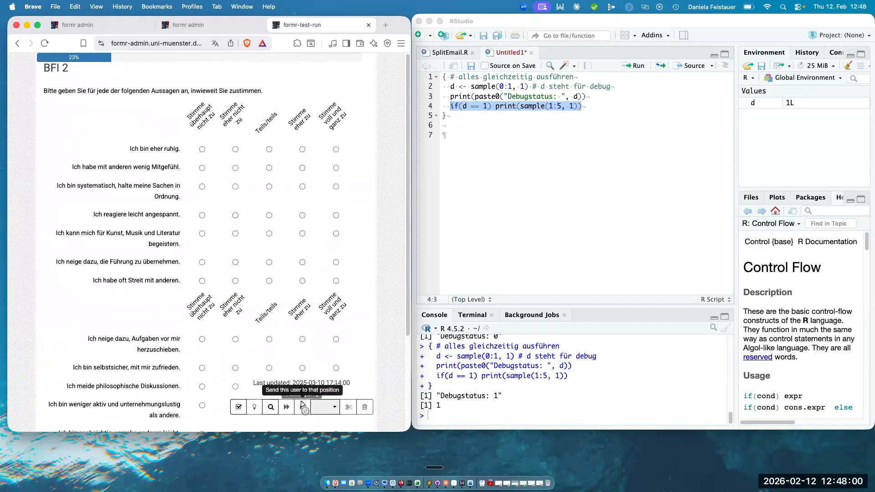
Fill in the following BFI 2 item pages of the test run automatically with the test toolbar's auto-fill function
{"action": "left_click", "coordinate": [238, 408]}
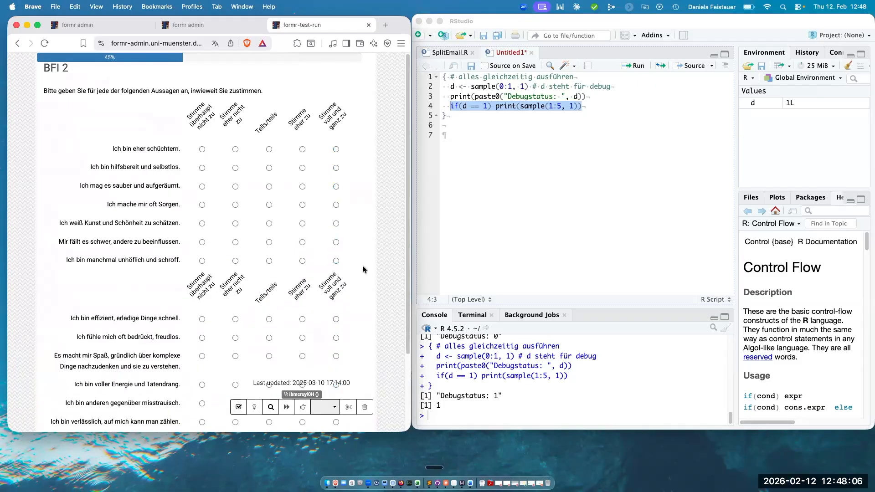
{"action": "scroll", "coordinate": [334, 318], "scroll_direction": "down", "scroll_amount": 5}
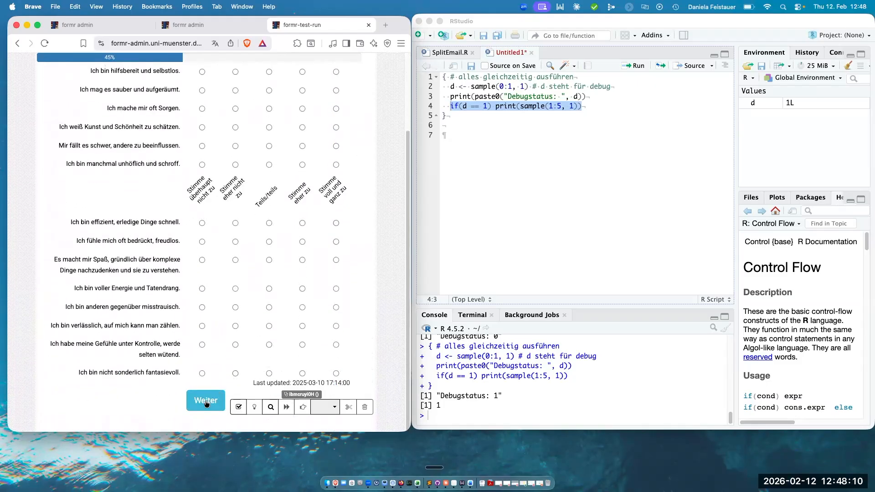
{"action": "left_click", "coordinate": [236, 407]}
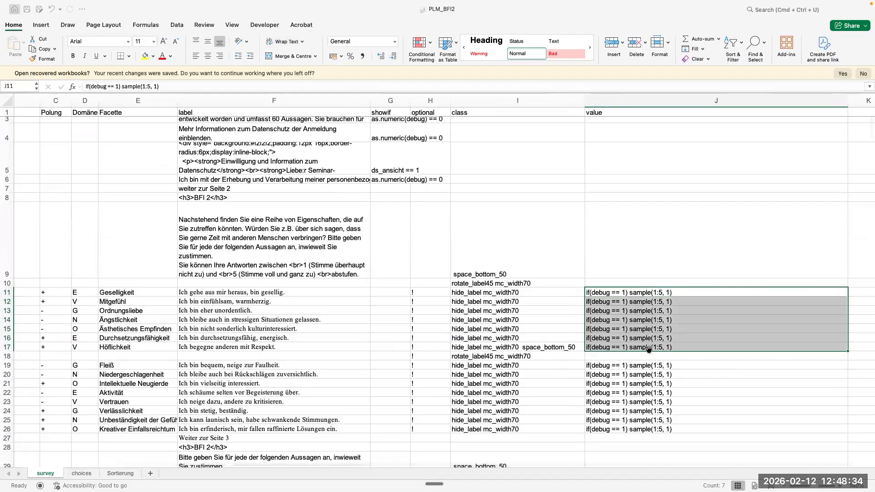
Copy the debug expressions from J11:J17 to the value cells J31:J37 in the PLM_BFI2 workbook
{"action": "scroll", "coordinate": [630, 392], "scroll_direction": "down", "scroll_amount": 3}
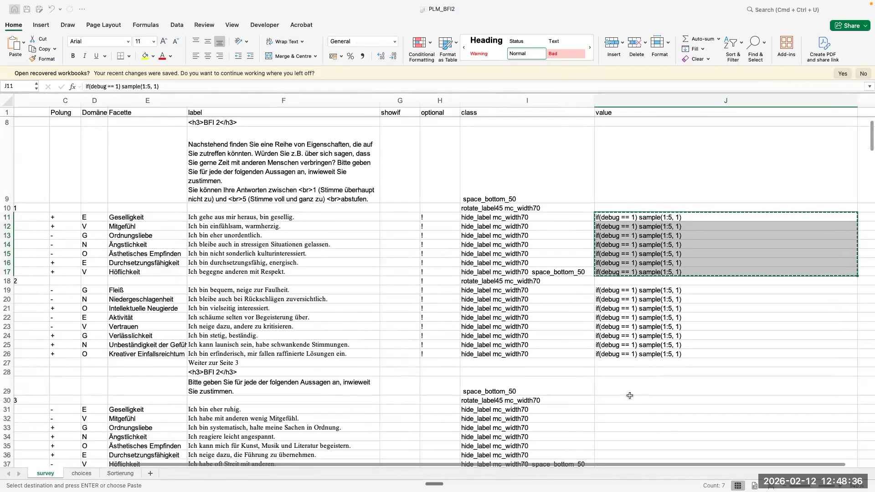
{"action": "scroll", "coordinate": [630, 396], "scroll_direction": "down", "scroll_amount": 2}
{"action": "scroll", "coordinate": [629, 395], "scroll_direction": "left", "scroll_amount": 1}
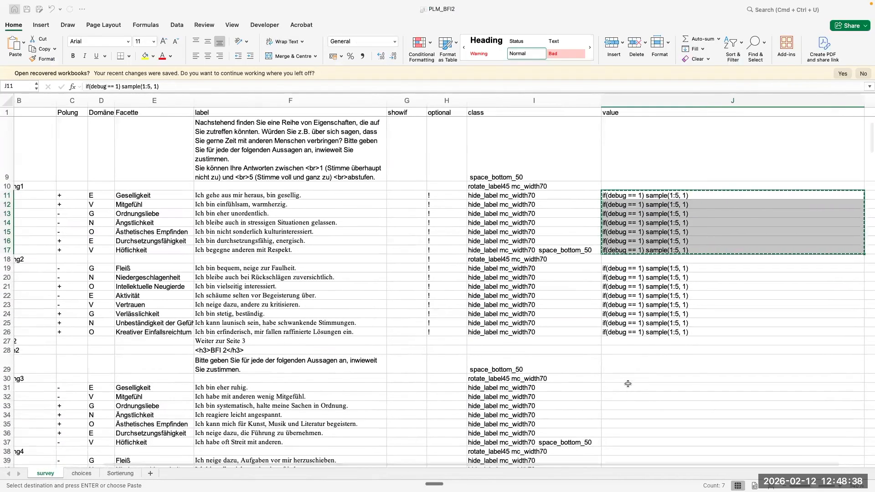
{"action": "left_click_drag", "start_coordinate": [623, 388], "coordinate": [624, 433]}
{"action": "key", "text": "super+v"}
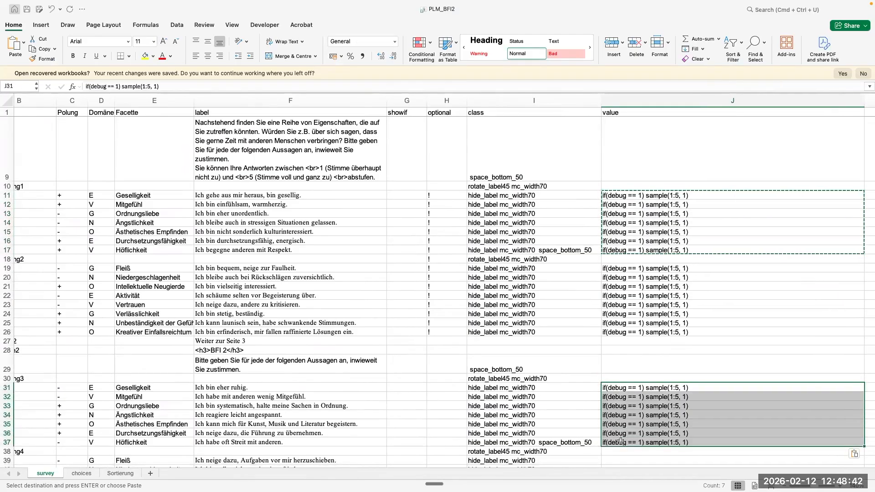
Paste the copied debug expression if(debug == 1) sample(1:5, 1) into the value cells J39:J46 of the following item block
{"action": "scroll", "coordinate": [620, 443], "scroll_direction": "down", "scroll_amount": 5}
{"action": "left_click", "coordinate": [623, 402]}
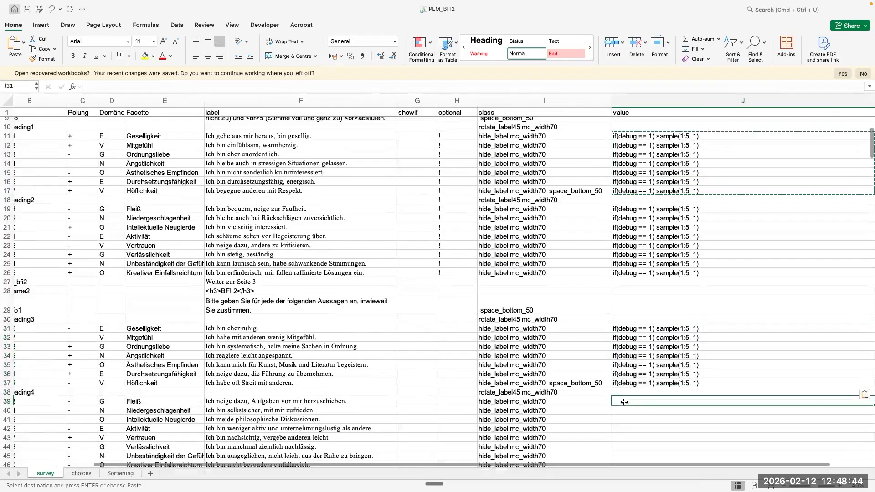
{"action": "scroll", "coordinate": [631, 426], "scroll_direction": "down", "scroll_amount": 5}
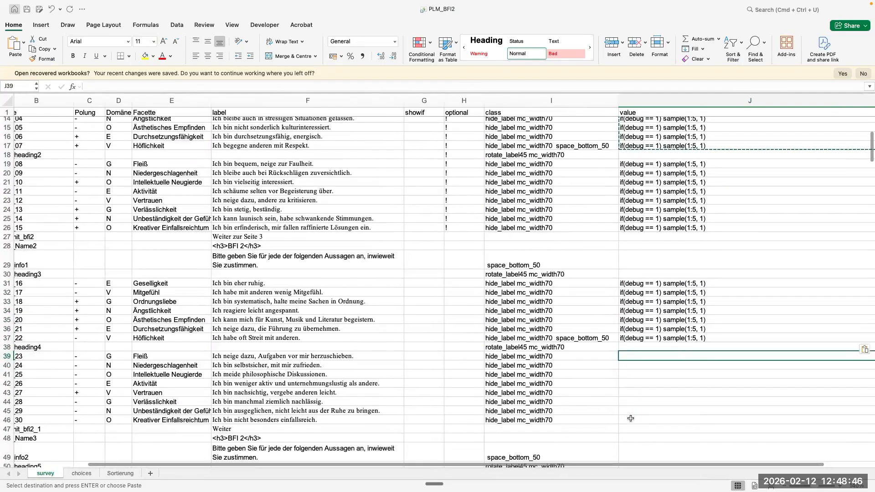
{"action": "left_click", "coordinate": [630, 418], "text": "shift"}
{"action": "type", "text": "if(debug == 1) sample(1:5, 1) if(debug == 1) sample(1:5, 1) if(debug == 1) sample(1:5, 1) if(debug == 1) sample(1:5, 1) if(debug == 1) sample(1:5, 1) if(debug == 1) sample(1:5, 1) if(debug == 1) sample(1:5, 1)"}
{"action": "left_click", "coordinate": [640, 422]}
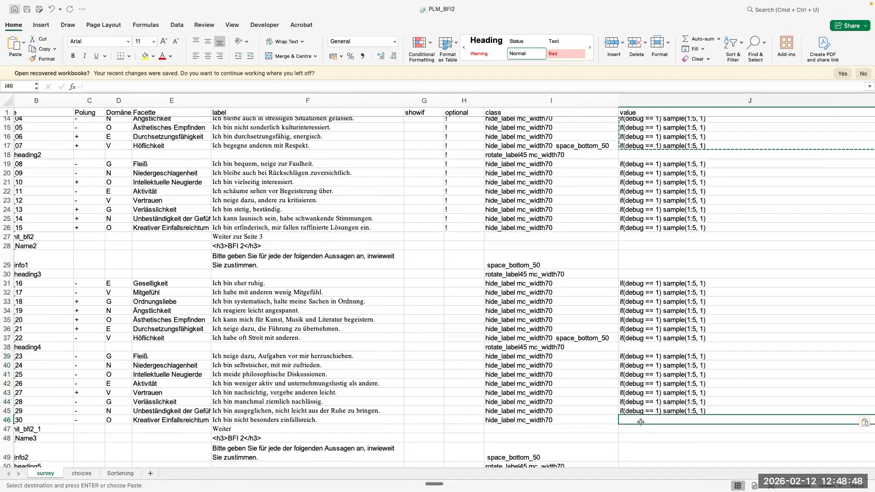
{"action": "key", "text": "ctrl+v"}
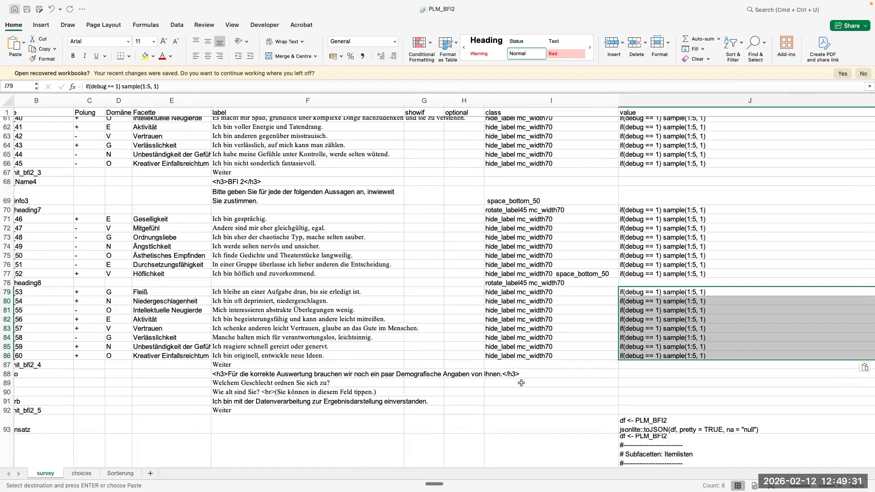
Check the answer codes on the choices sheet and enter if(debug == 1) sample(1:4, 1) as the gender item's value in J89
{"action": "scroll", "coordinate": [347, 390], "scroll_direction": "left", "scroll_amount": 3}
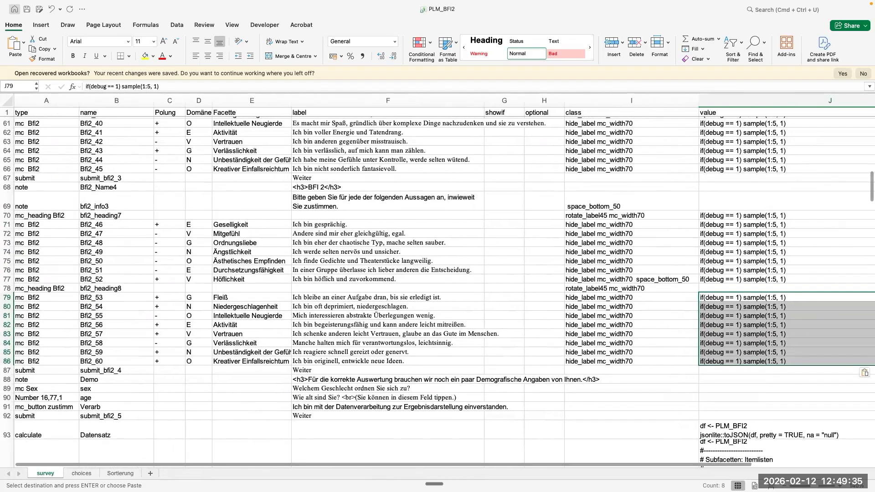
{"action": "left_click", "coordinate": [81, 473]}
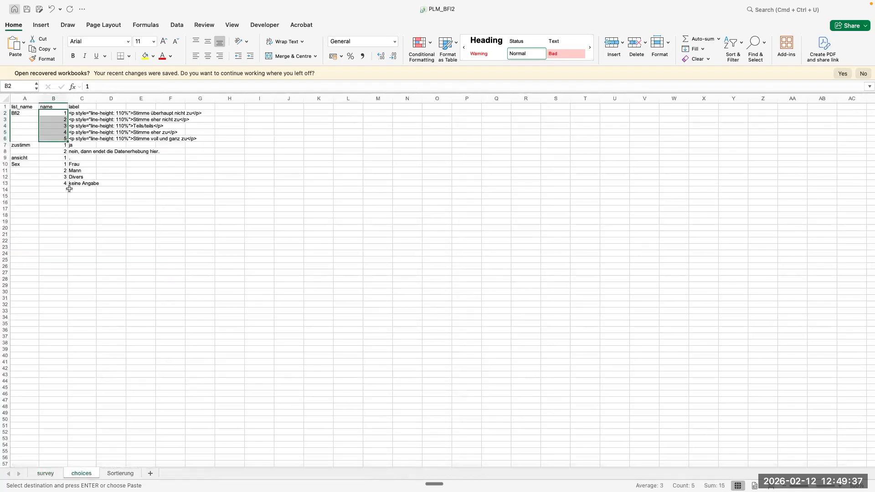
{"action": "key", "text": "super+Tab"}
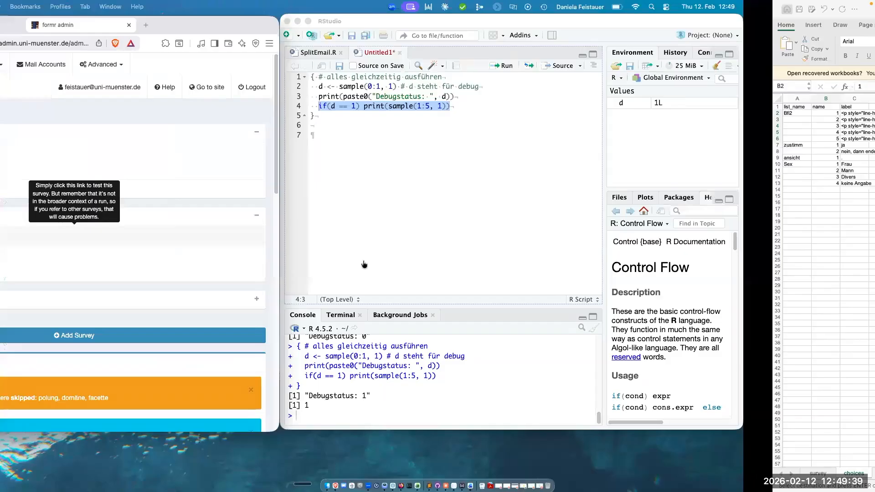
{"action": "key", "text": "super+Tab"}
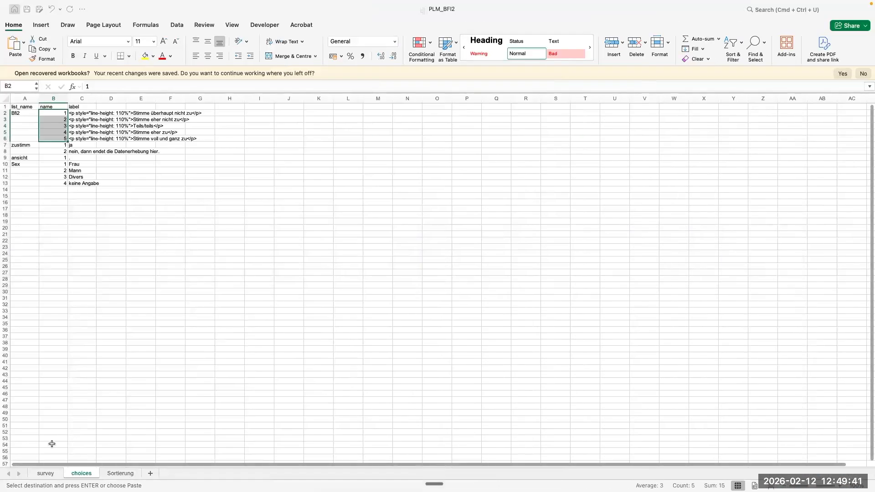
{"action": "left_click", "coordinate": [46, 473]}
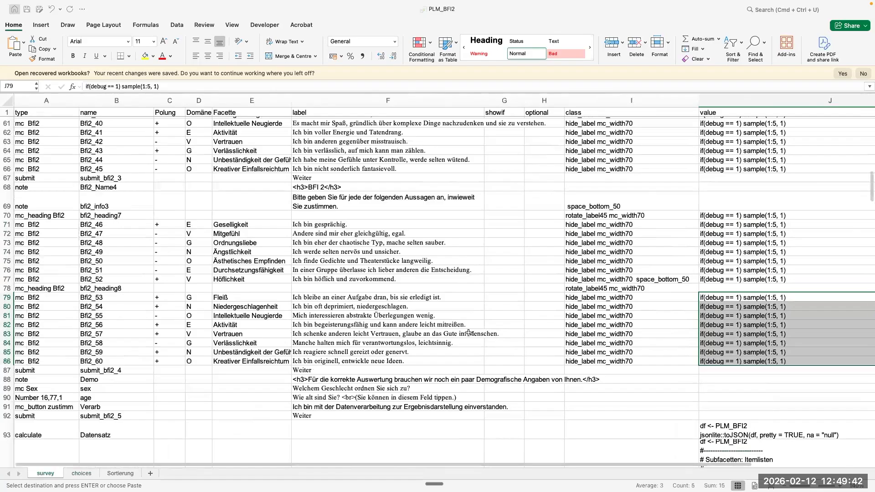
{"action": "left_click", "coordinate": [716, 385]}
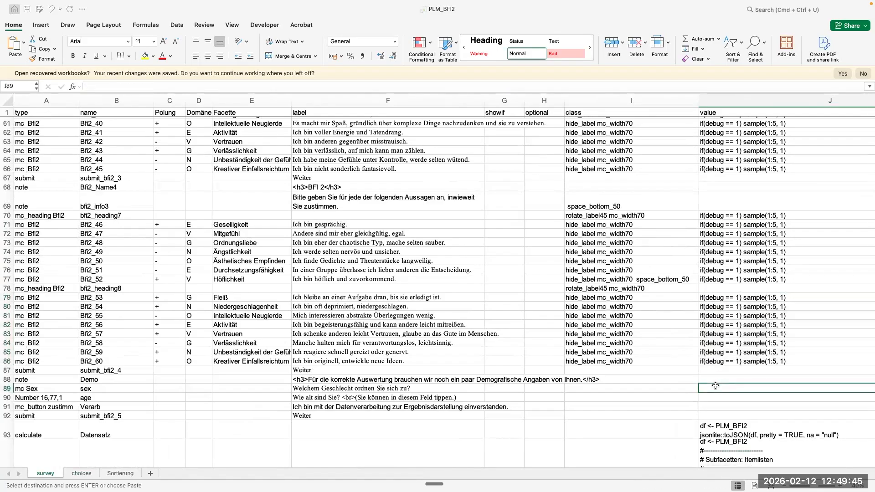
{"action": "type", "text": "if(debug == 1) sample(1:5, 1)"}
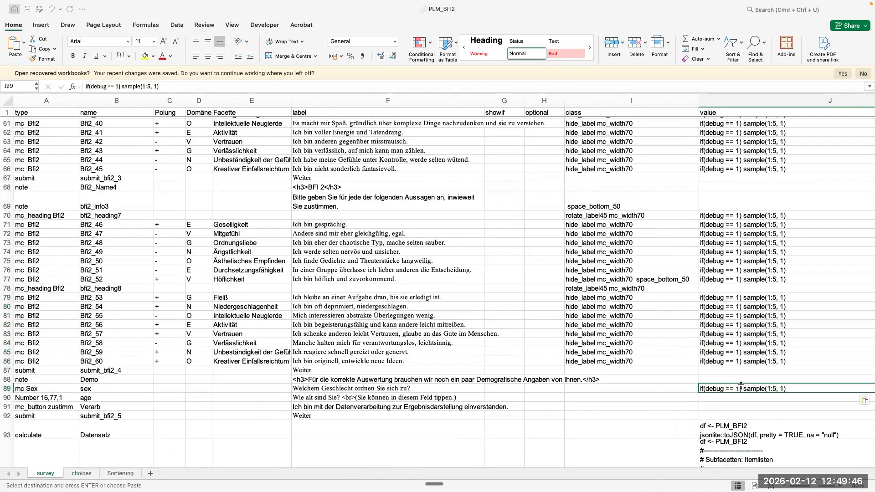
{"action": "double_click", "coordinate": [775, 387]}
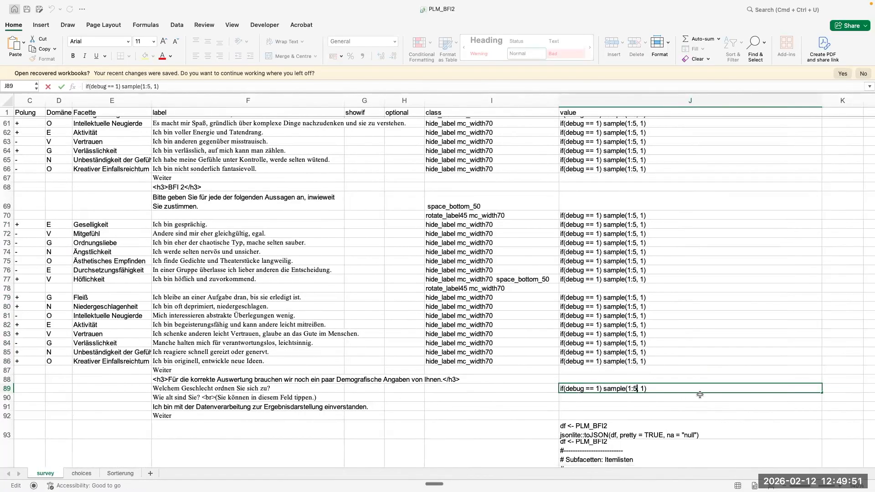
{"action": "key", "text": "BackSpace"}
{"action": "type", "text": "4"}
{"action": "key", "text": "Return"}
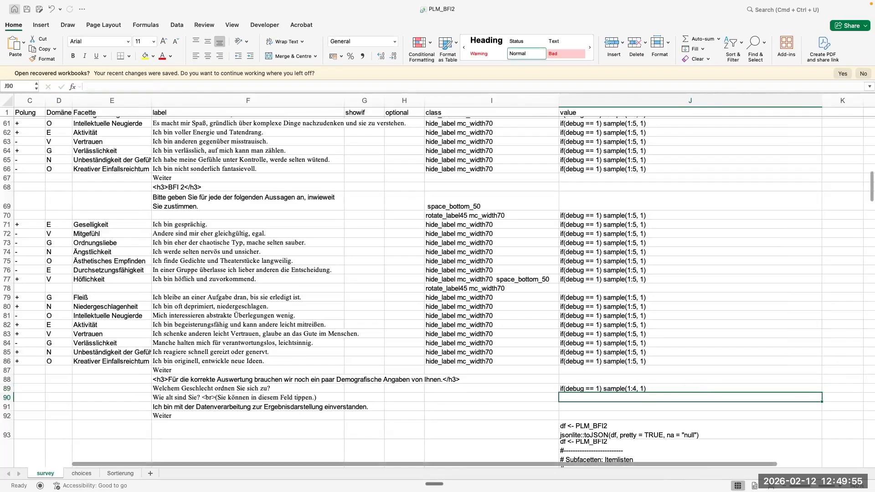
Check the answer codes of the Sex list in B10:B13 of the choices sheet
{"action": "left_click", "coordinate": [82, 473]}
{"action": "left_click_drag", "start_coordinate": [54, 164], "coordinate": [56, 183]}
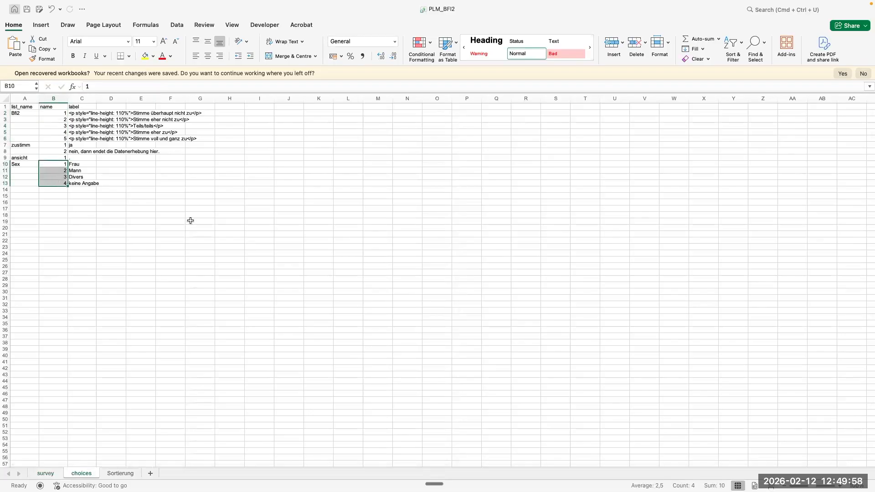
{"action": "left_click", "coordinate": [166, 285]}
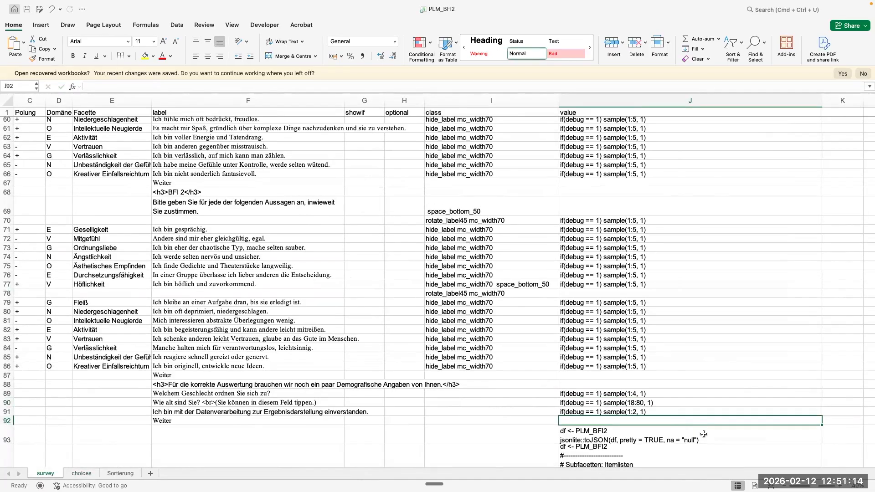
Examine the calculate items and their R code in rows 93 to 95 of the survey sheet
{"action": "scroll", "coordinate": [656, 423], "scroll_direction": "down", "scroll_amount": 2}
{"action": "scroll", "coordinate": [656, 423], "scroll_direction": "left", "scroll_amount": 1}
{"action": "scroll", "coordinate": [637, 422], "scroll_direction": "down", "scroll_amount": 5}
{"action": "scroll", "coordinate": [638, 422], "scroll_direction": "left", "scroll_amount": 2}
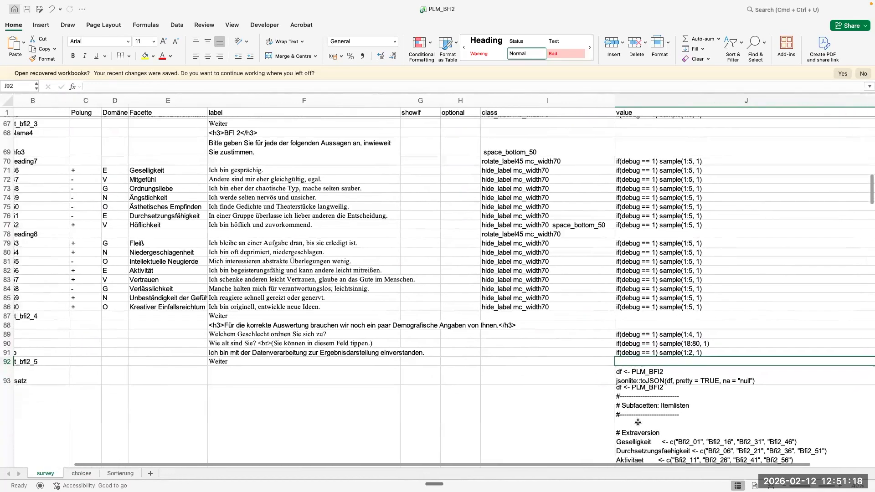
{"action": "scroll", "coordinate": [637, 422], "scroll_direction": "down", "scroll_amount": 4}
{"action": "scroll", "coordinate": [638, 422], "scroll_direction": "left", "scroll_amount": 2}
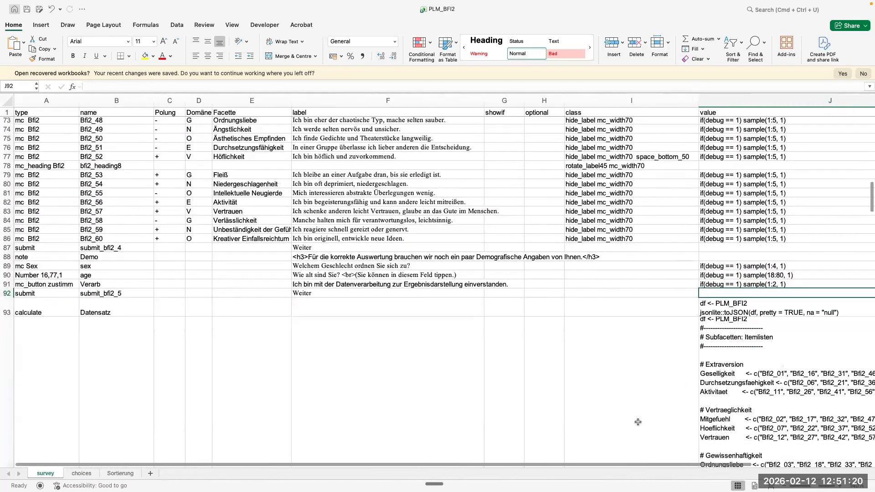
{"action": "scroll", "coordinate": [638, 422], "scroll_direction": "down", "scroll_amount": 6}
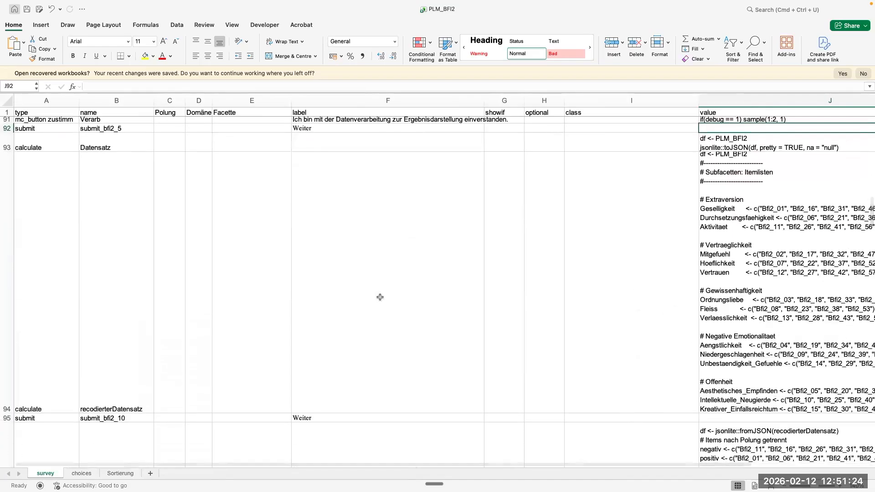
{"action": "left_click_drag", "start_coordinate": [33, 143], "coordinate": [27, 311]}
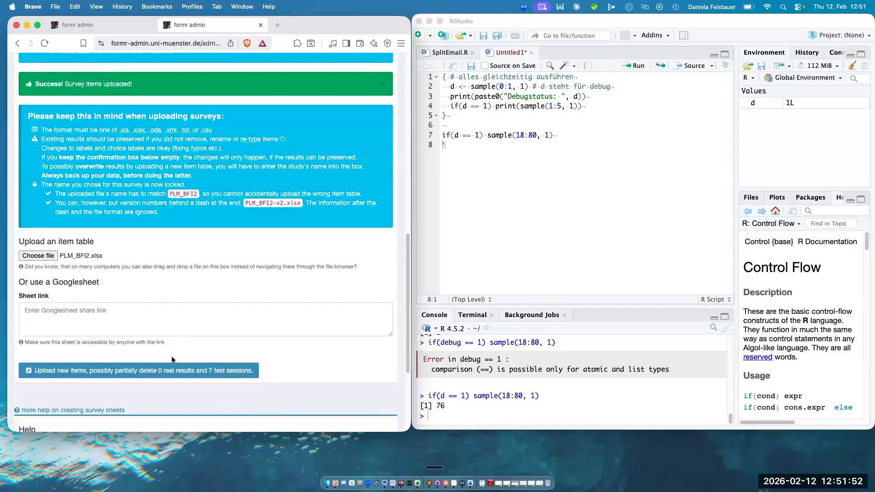
Upload PLM_BFI2.xlsx in the browser as the survey's item table and open a test run of the survey
{"action": "scroll", "coordinate": [172, 361], "scroll_direction": "down", "scroll_amount": 2}
{"action": "left_click", "coordinate": [164, 335]}
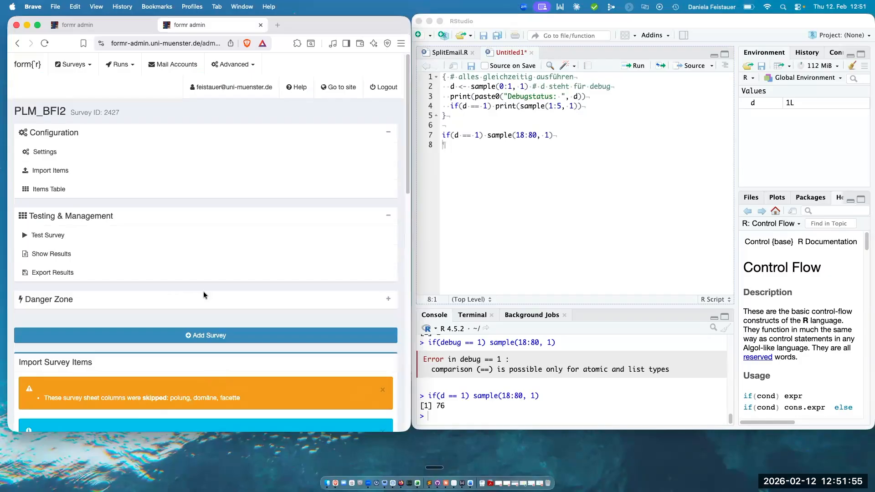
{"action": "left_click", "coordinate": [49, 235]}
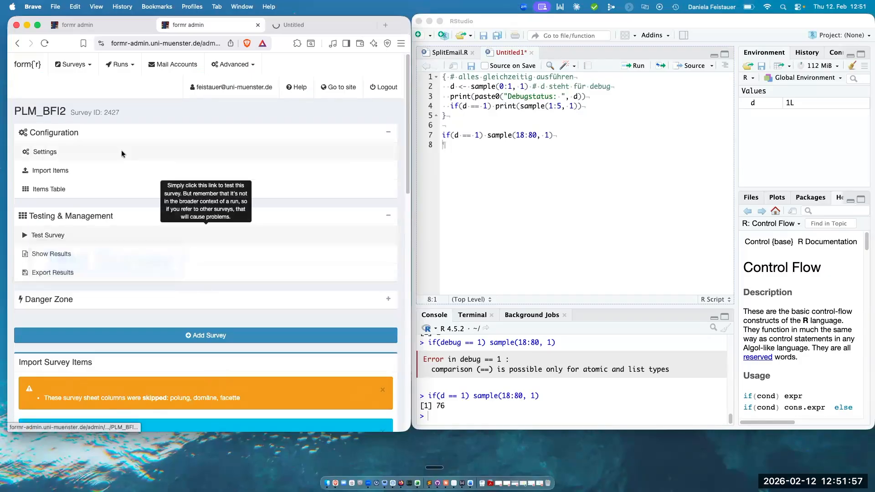
{"action": "left_click", "coordinate": [309, 21]}
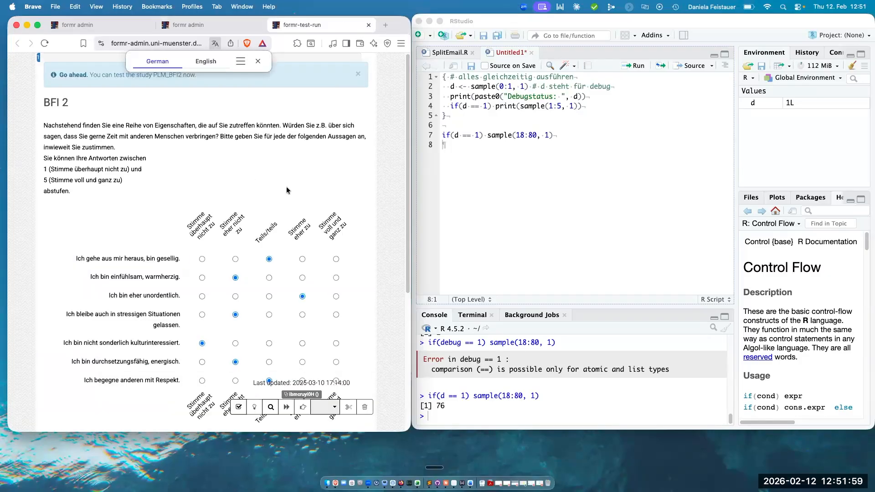
Review and submit each prefilled BFI 2 item page and the demographic page to complete the test run
{"action": "scroll", "coordinate": [286, 187], "scroll_direction": "down", "scroll_amount": 5}
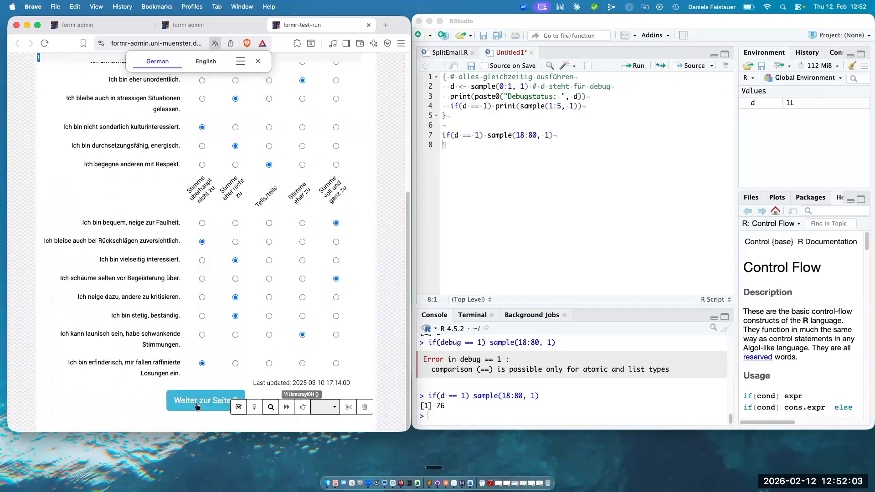
{"action": "left_click", "coordinate": [197, 405]}
{"action": "scroll", "coordinate": [286, 310], "scroll_direction": "down", "scroll_amount": 5}
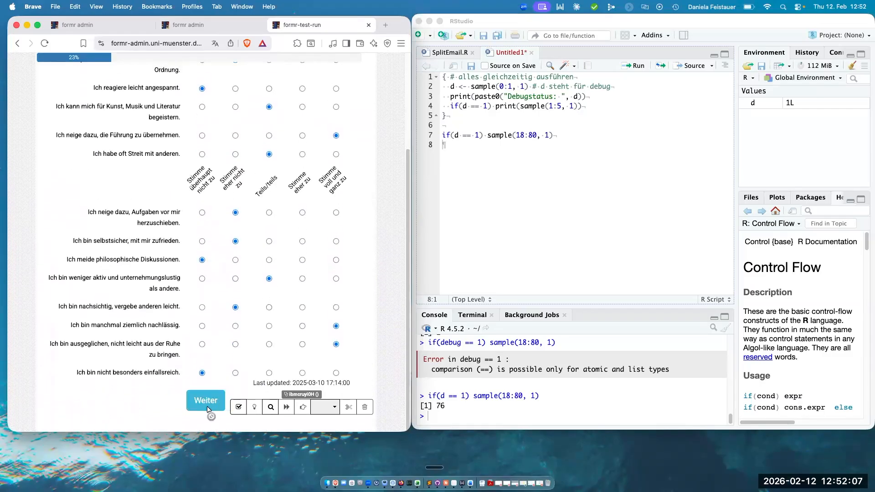
{"action": "left_click", "coordinate": [209, 401]}
{"action": "scroll", "coordinate": [266, 307], "scroll_direction": "down", "scroll_amount": 5}
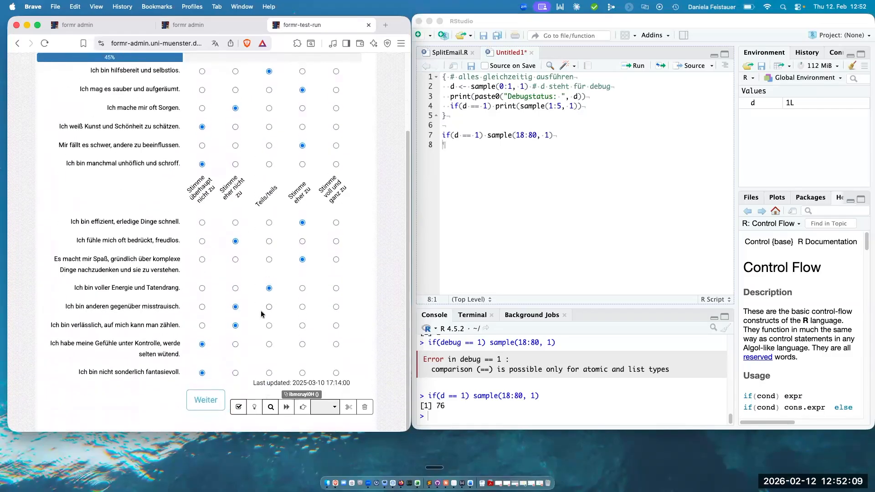
{"action": "left_click", "coordinate": [206, 402]}
{"action": "scroll", "coordinate": [263, 310], "scroll_direction": "down", "scroll_amount": 5}
{"action": "scroll", "coordinate": [263, 310], "scroll_direction": "down", "scroll_amount": 1}
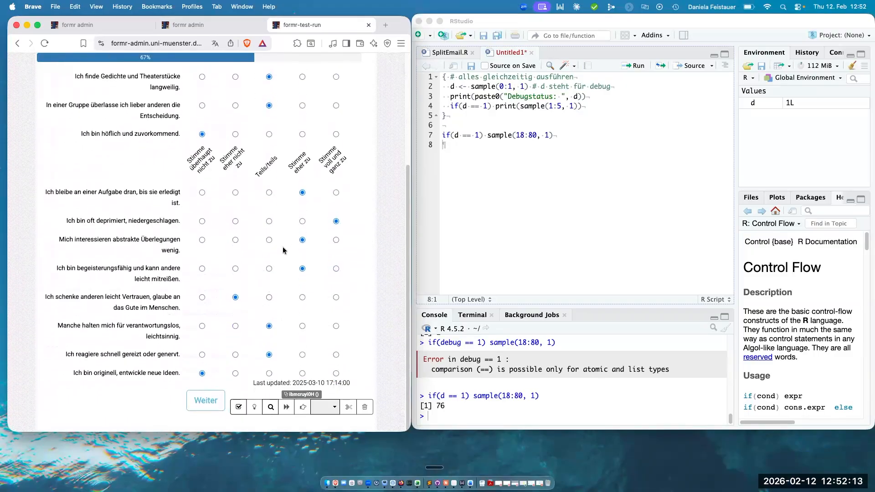
{"action": "scroll", "coordinate": [282, 247], "scroll_direction": "up", "scroll_amount": 5}
{"action": "scroll", "coordinate": [282, 246], "scroll_direction": "down", "scroll_amount": 5}
{"action": "left_click", "coordinate": [214, 401]}
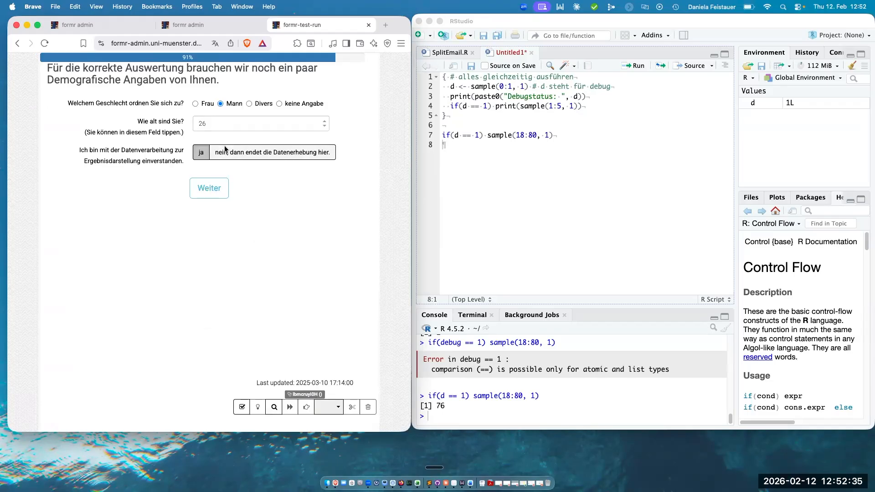
{"action": "left_click", "coordinate": [211, 191]}
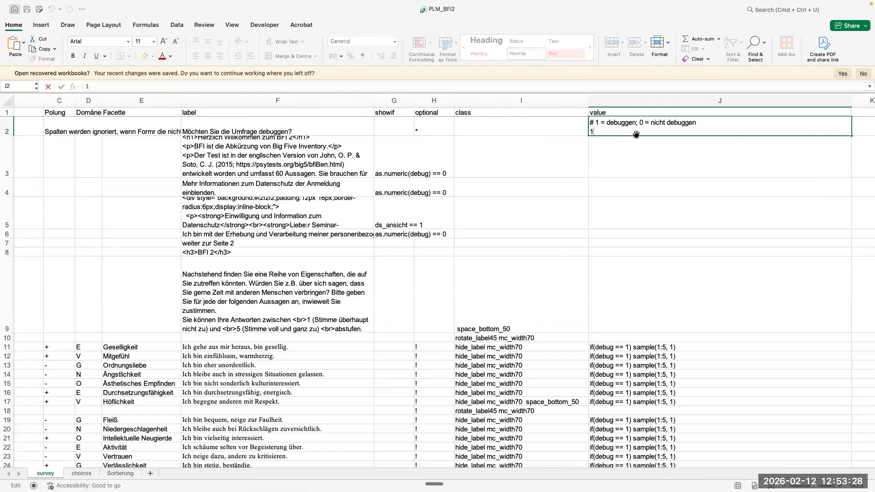
Set the debug item's value in J2 of the PLM_BFI2 workbook to 0 and switch back to the browser
{"action": "key", "text": "Escape"}
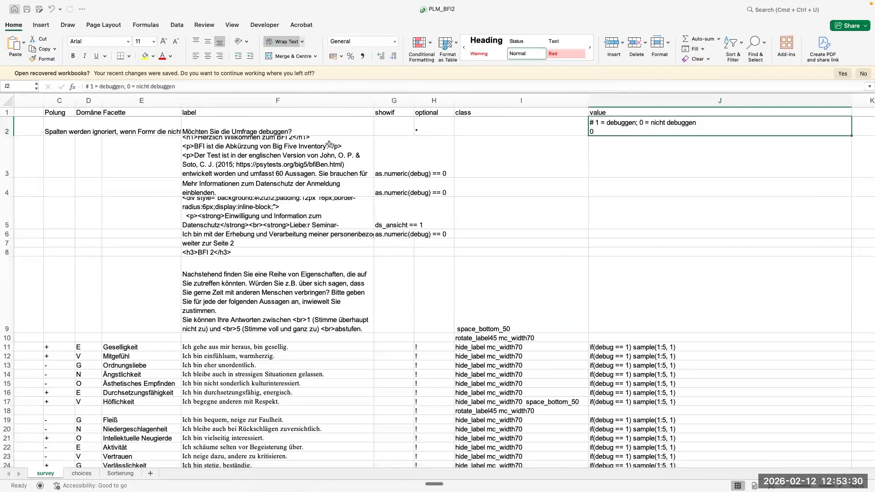
{"action": "key", "text": "super+Tab"}
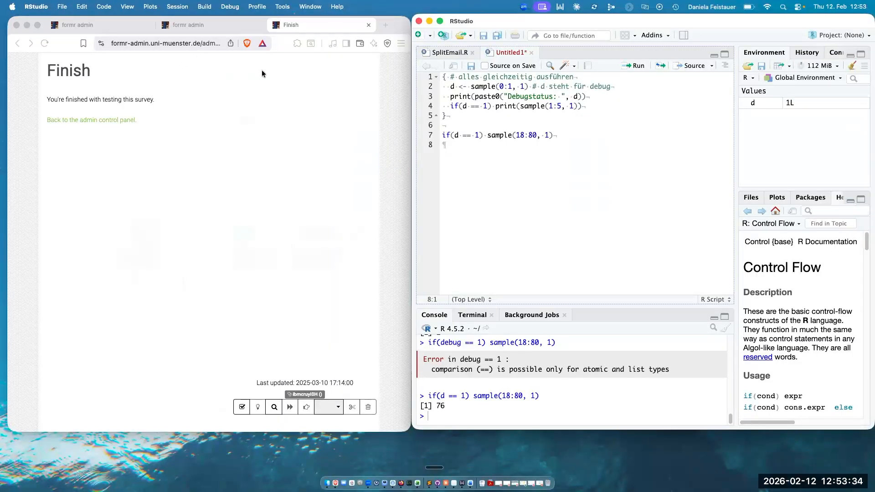
Close the finished test run, upload PLM_BFI2.xlsx again as the item table and open a new test run in its own tab
{"action": "left_click", "coordinate": [369, 25]}
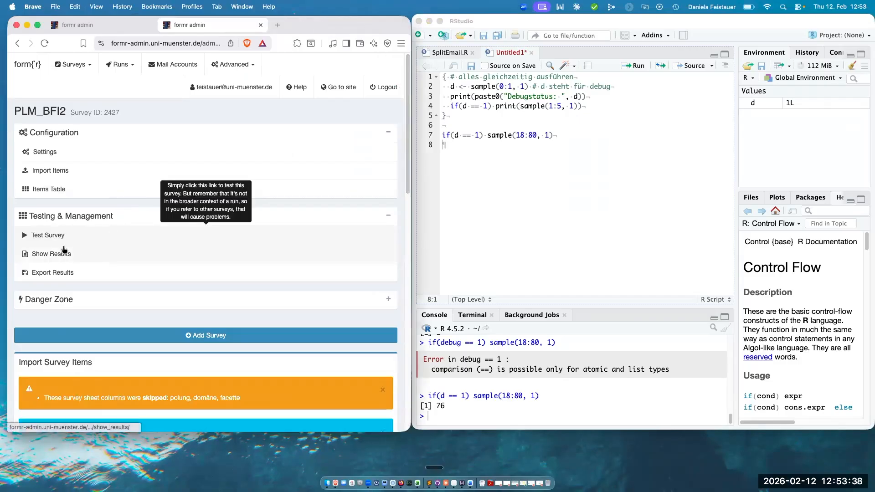
{"action": "scroll", "coordinate": [171, 365], "scroll_direction": "down", "scroll_amount": 10}
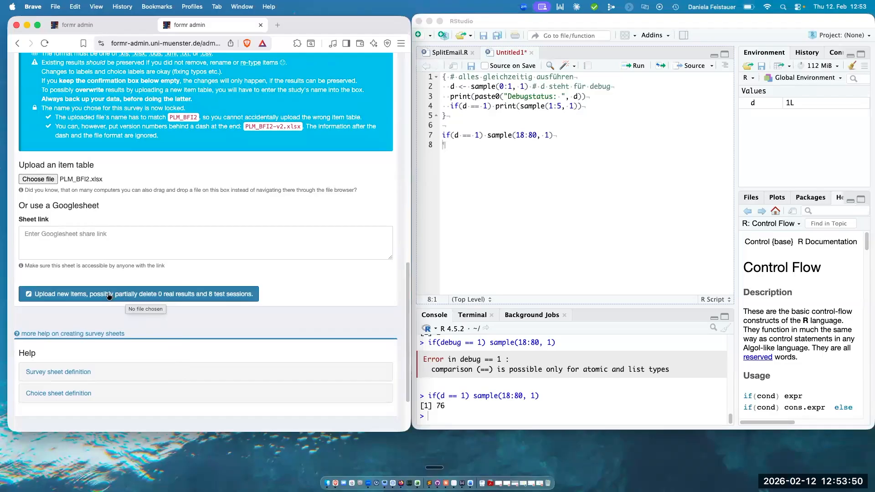
{"action": "left_click", "coordinate": [110, 294]}
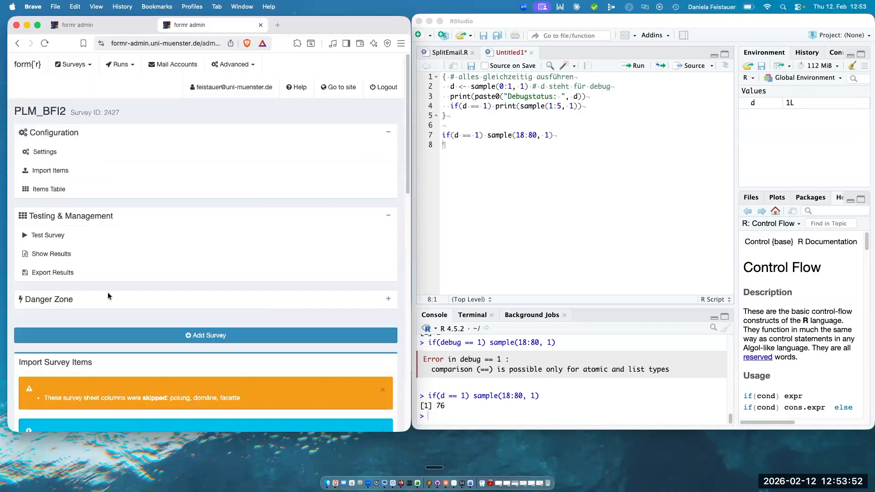
{"action": "right_click", "coordinate": [53, 235]}
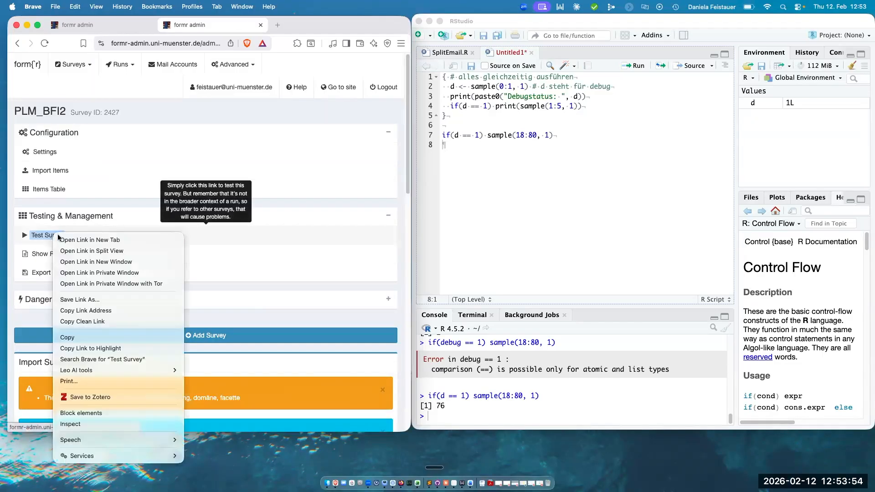
{"action": "left_click", "coordinate": [94, 240]}
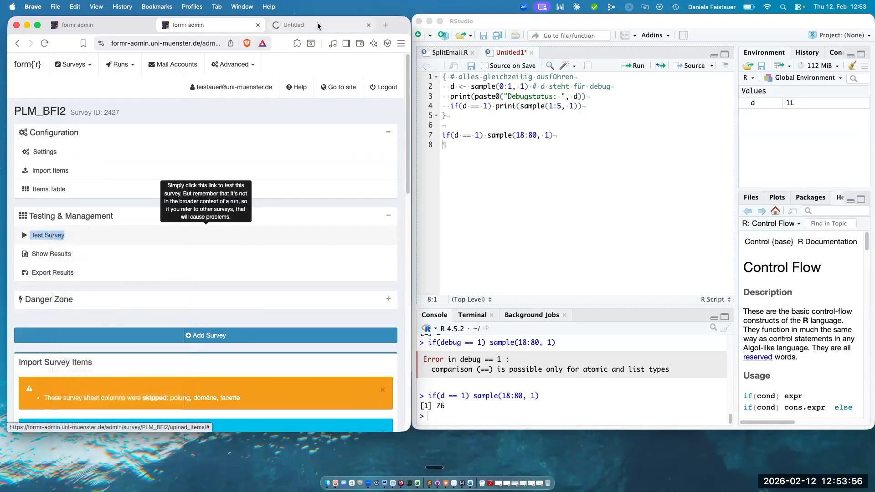
Switch to the new test run and show the additional data protection information on the welcome page, hiding it again after a look
{"action": "left_click", "coordinate": [317, 23]}
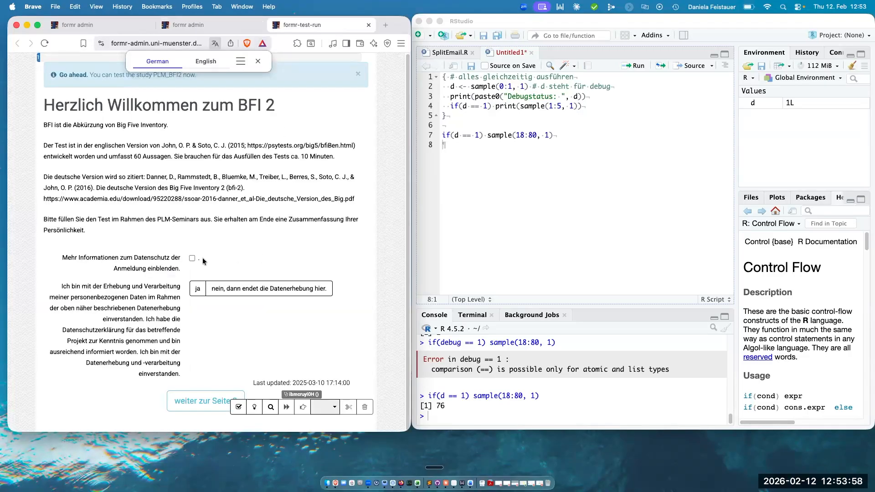
{"action": "left_click", "coordinate": [202, 258]}
{"action": "scroll", "coordinate": [230, 291], "scroll_direction": "down", "scroll_amount": 5}
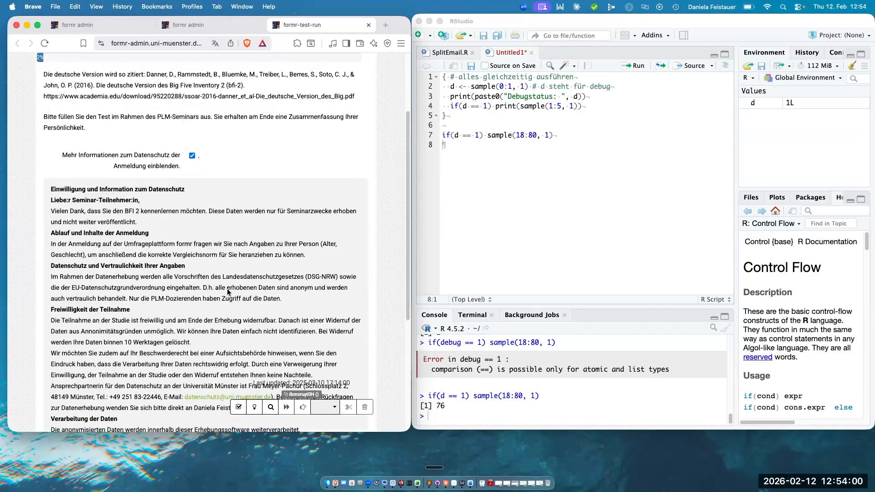
{"action": "scroll", "coordinate": [225, 287], "scroll_direction": "up", "scroll_amount": 1}
{"action": "left_click", "coordinate": [192, 184]}
Consent to the data collection with "ja", continue to the BFI 2 items and fill out their first page in Monkey mode
{"action": "left_click", "coordinate": [205, 287]}
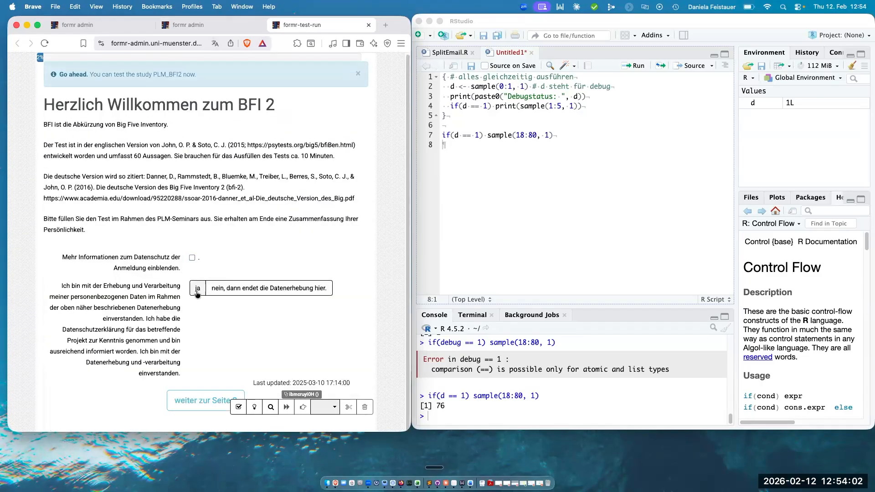
{"action": "left_click", "coordinate": [198, 404]}
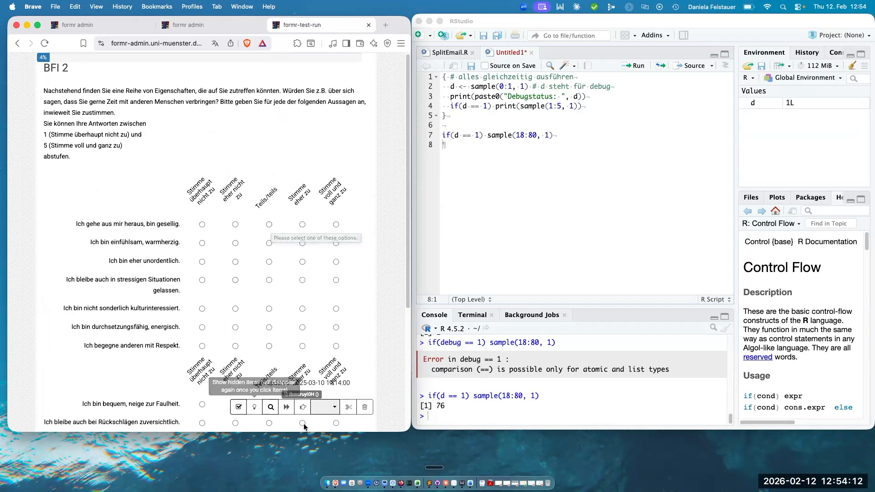
{"action": "left_click", "coordinate": [239, 408]}
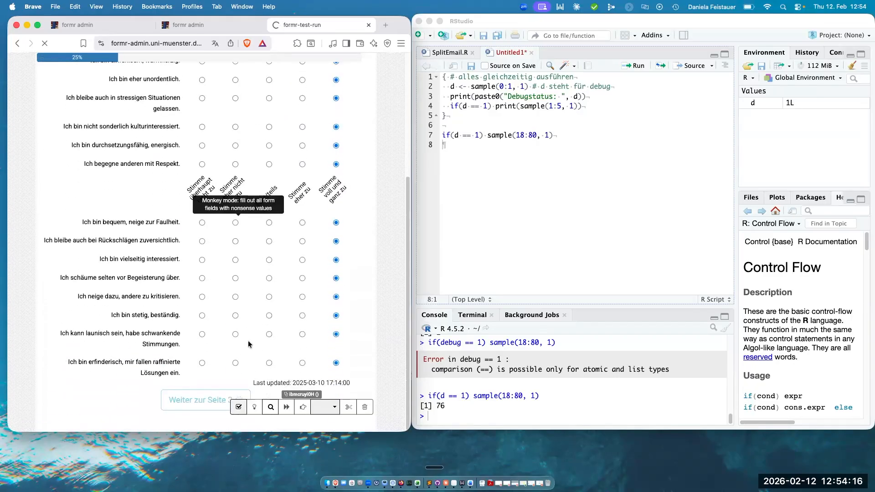
Answer the upper items of the page beginning with "Ich bin eher ruhig" by hand, mixing "Stimme eher nicht zu" and "Teils/teils"
{"action": "left_click", "coordinate": [236, 150]}
{"action": "left_click", "coordinate": [235, 187]}
{"action": "left_click", "coordinate": [269, 215]}
{"action": "left_click", "coordinate": [235, 234]}
{"action": "left_click", "coordinate": [269, 262]}
{"action": "left_click", "coordinate": [269, 280]}
Answer the items from "Ich bin selbstsicher" to "Ich bin nicht besonders einfallsreich" with "Stimme eher nicht zu" or "Teils/teils" and submit the page
{"action": "scroll", "coordinate": [253, 349], "scroll_direction": "down", "scroll_amount": 5}
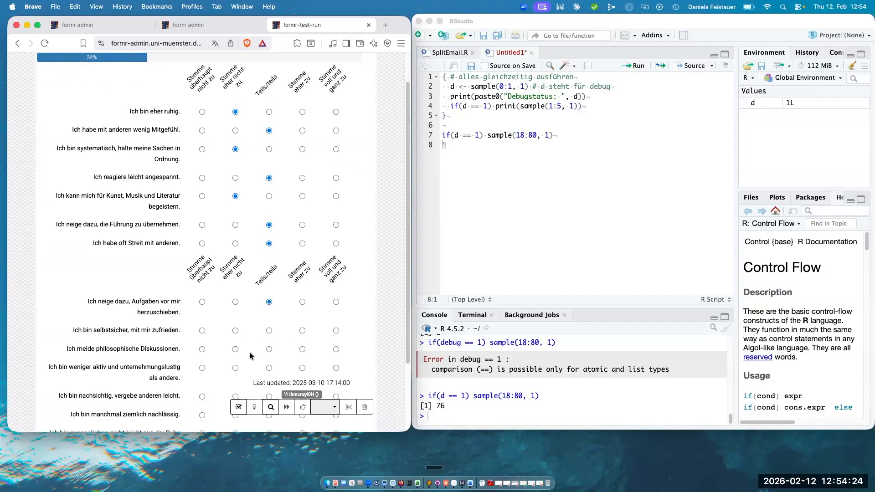
{"action": "left_click", "coordinate": [235, 279]}
{"action": "left_click", "coordinate": [268, 297]}
{"action": "left_click", "coordinate": [235, 316]}
{"action": "scroll", "coordinate": [264, 300], "scroll_direction": "down", "scroll_amount": 2}
{"action": "left_click", "coordinate": [269, 306]}
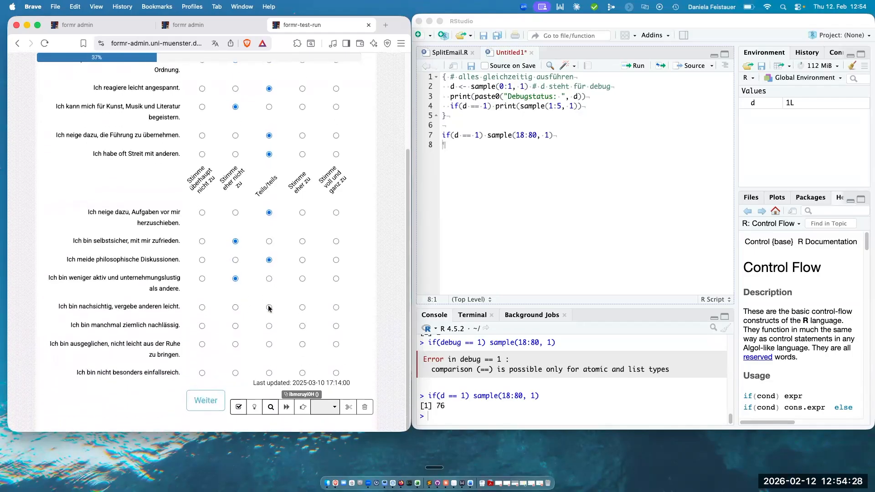
{"action": "left_click", "coordinate": [235, 325]}
{"action": "left_click", "coordinate": [235, 344]}
{"action": "left_click", "coordinate": [268, 372]}
{"action": "left_click", "coordinate": [220, 399]}
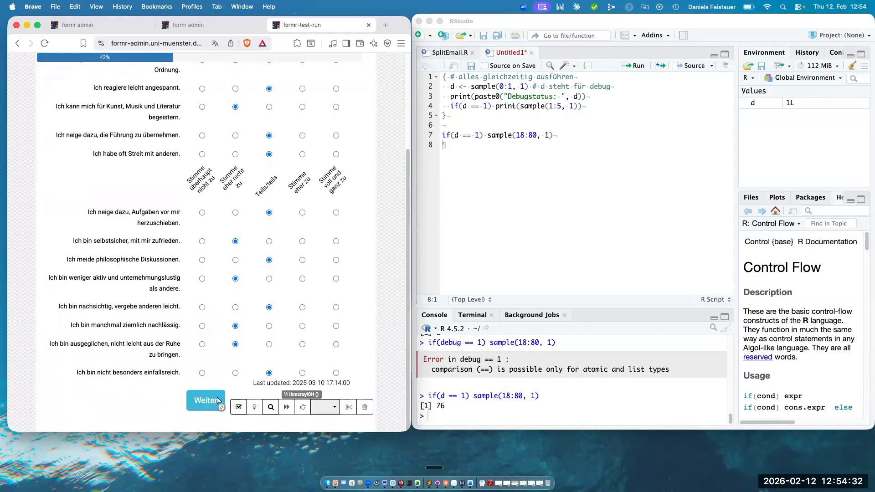
Fill out the remaining BFI 2 items and the demographic page with nonsense values in Monkey mode
{"action": "left_click", "coordinate": [238, 406]}
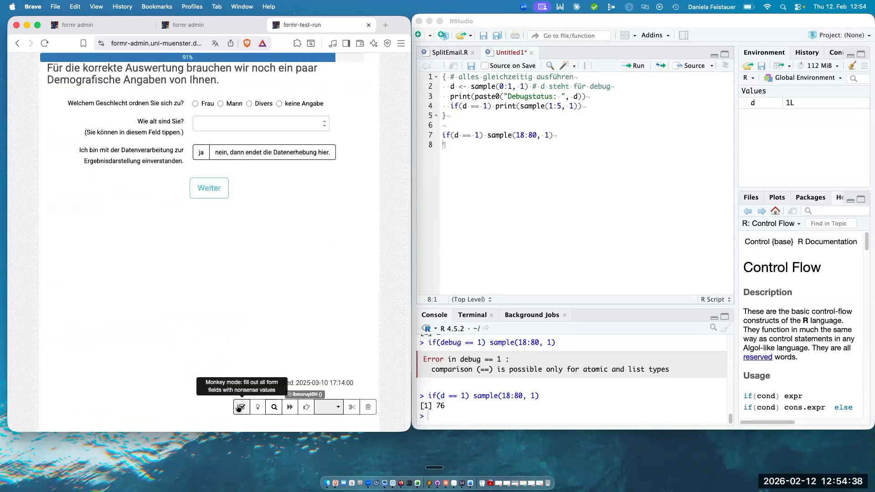
{"action": "left_click", "coordinate": [238, 406]}
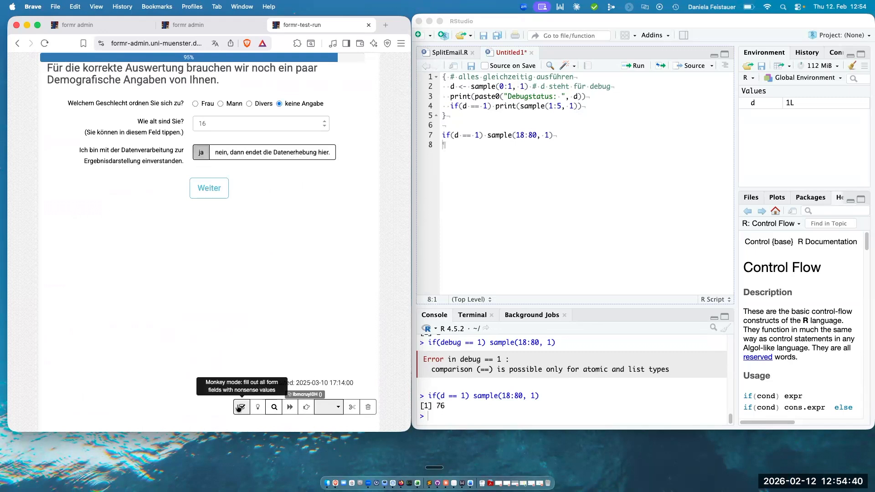